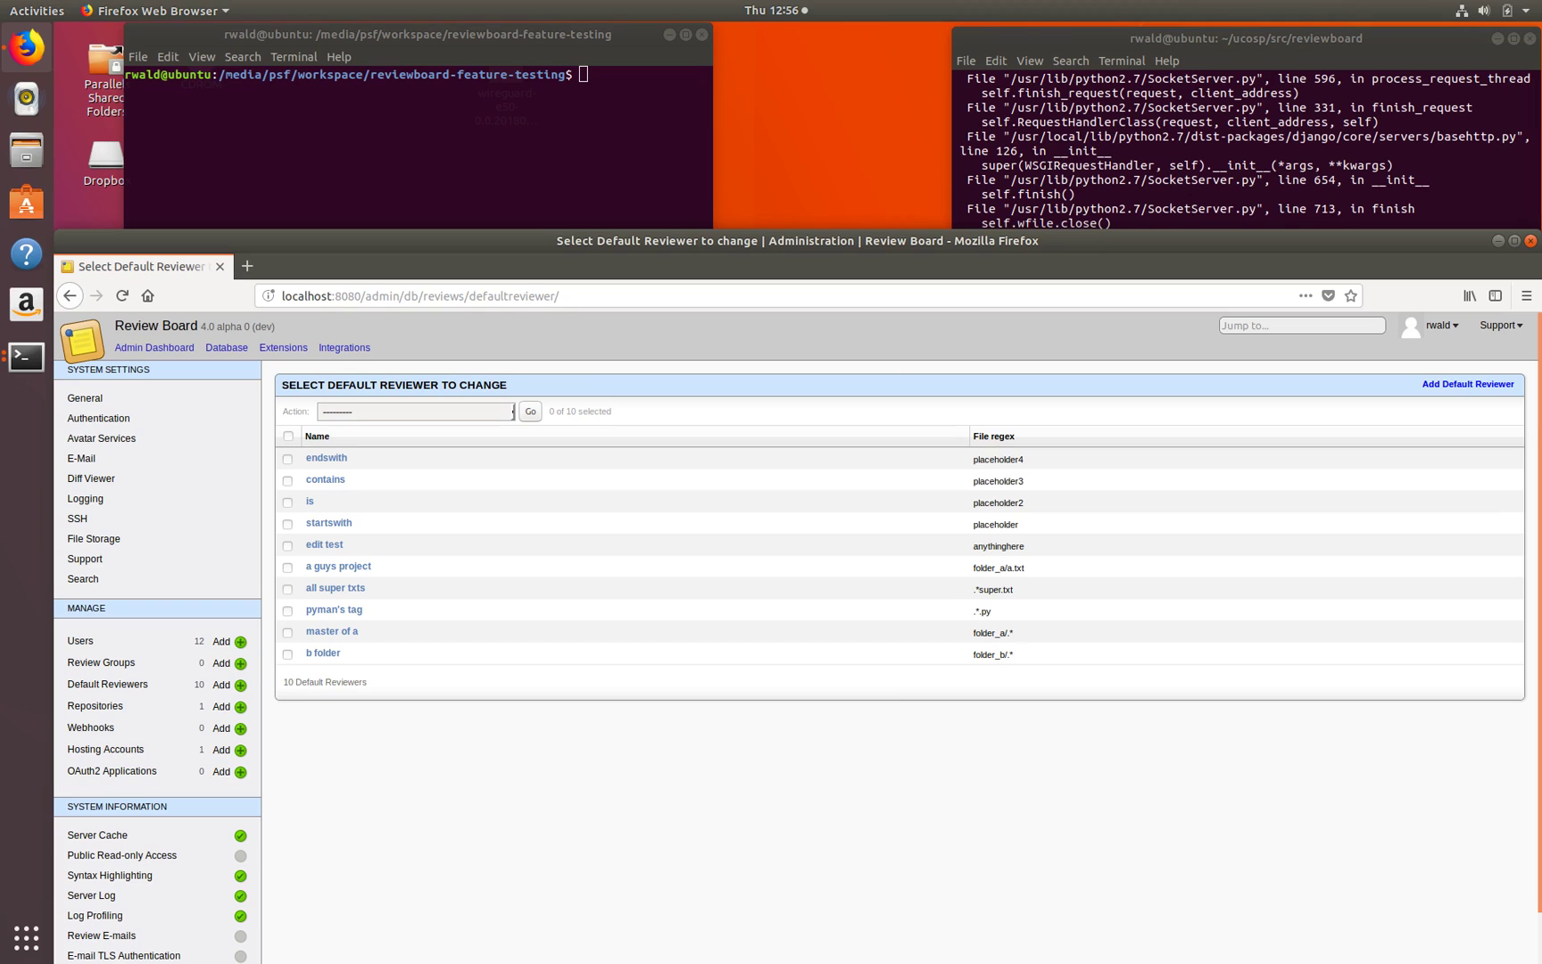
Stop the running Review Board development server in its terminal
left_click(1246, 143)
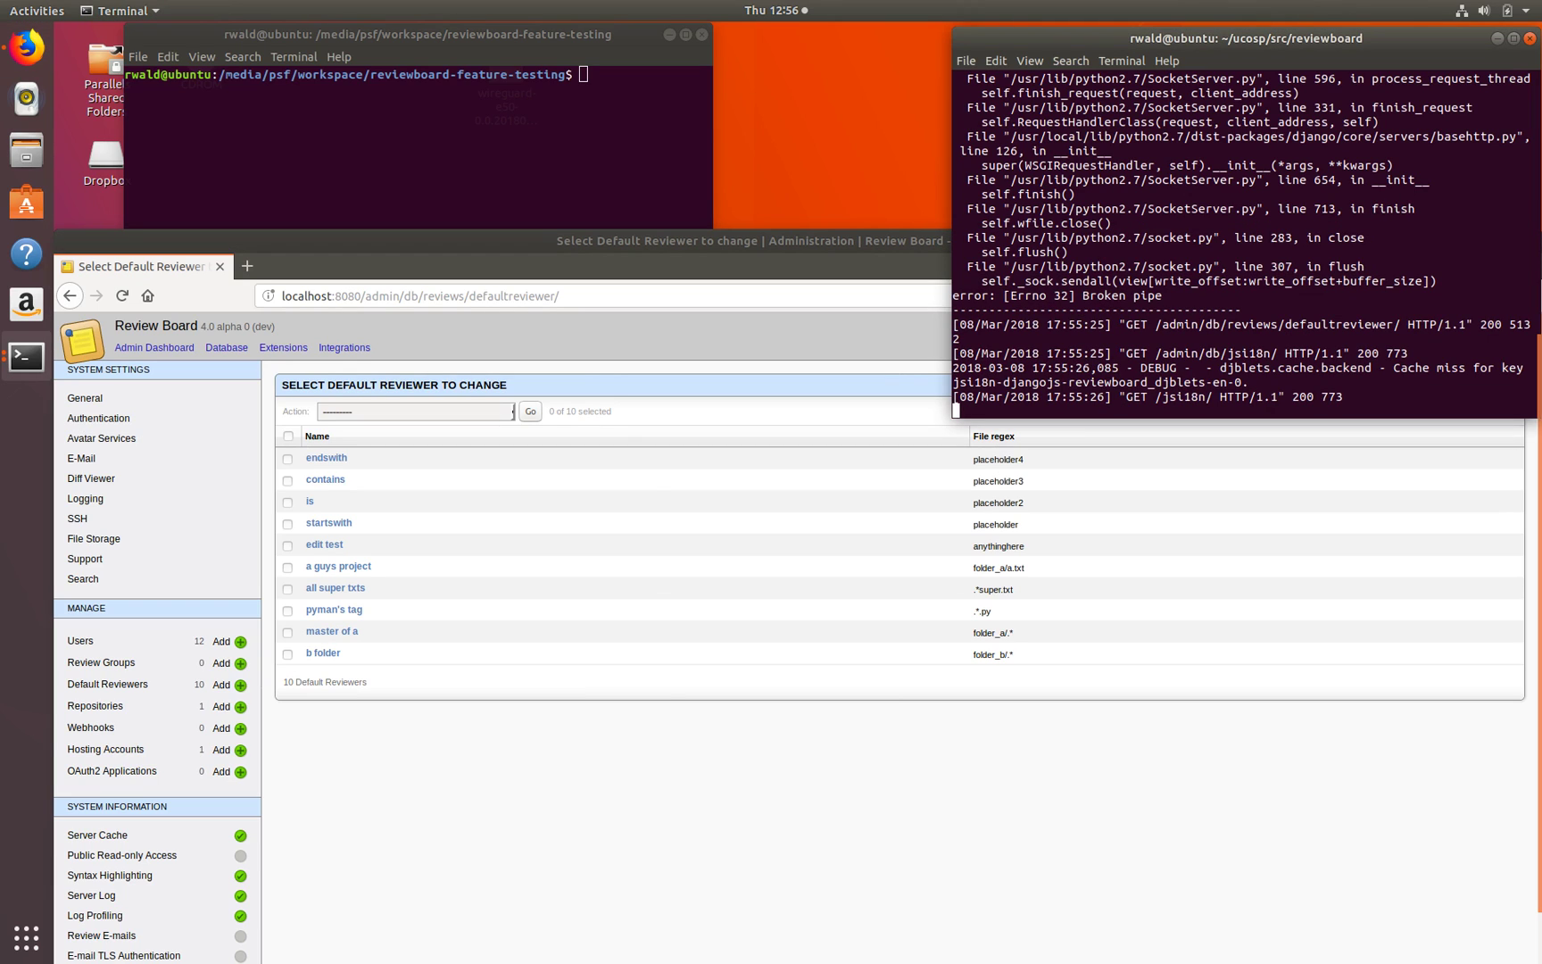
type("ccc")
key("ctrl+c")
Check out the git branch rw_conditional_reviewers in the reviewboard source directory
key("Up")
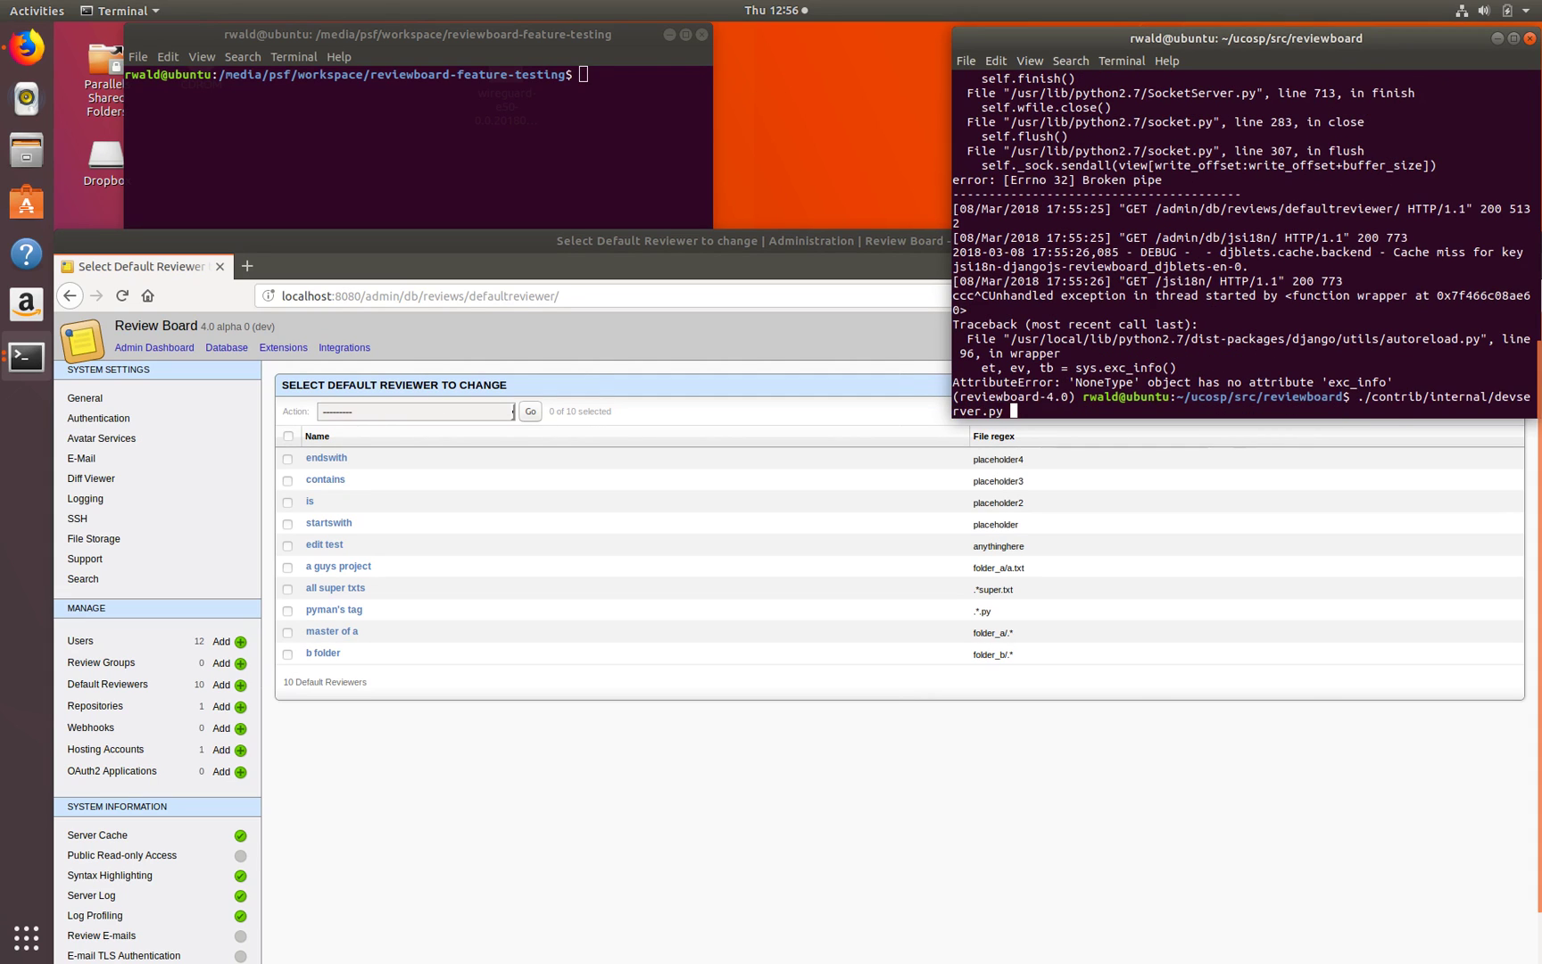
key("Up")
key("Up")
key("Up")
key("Up")
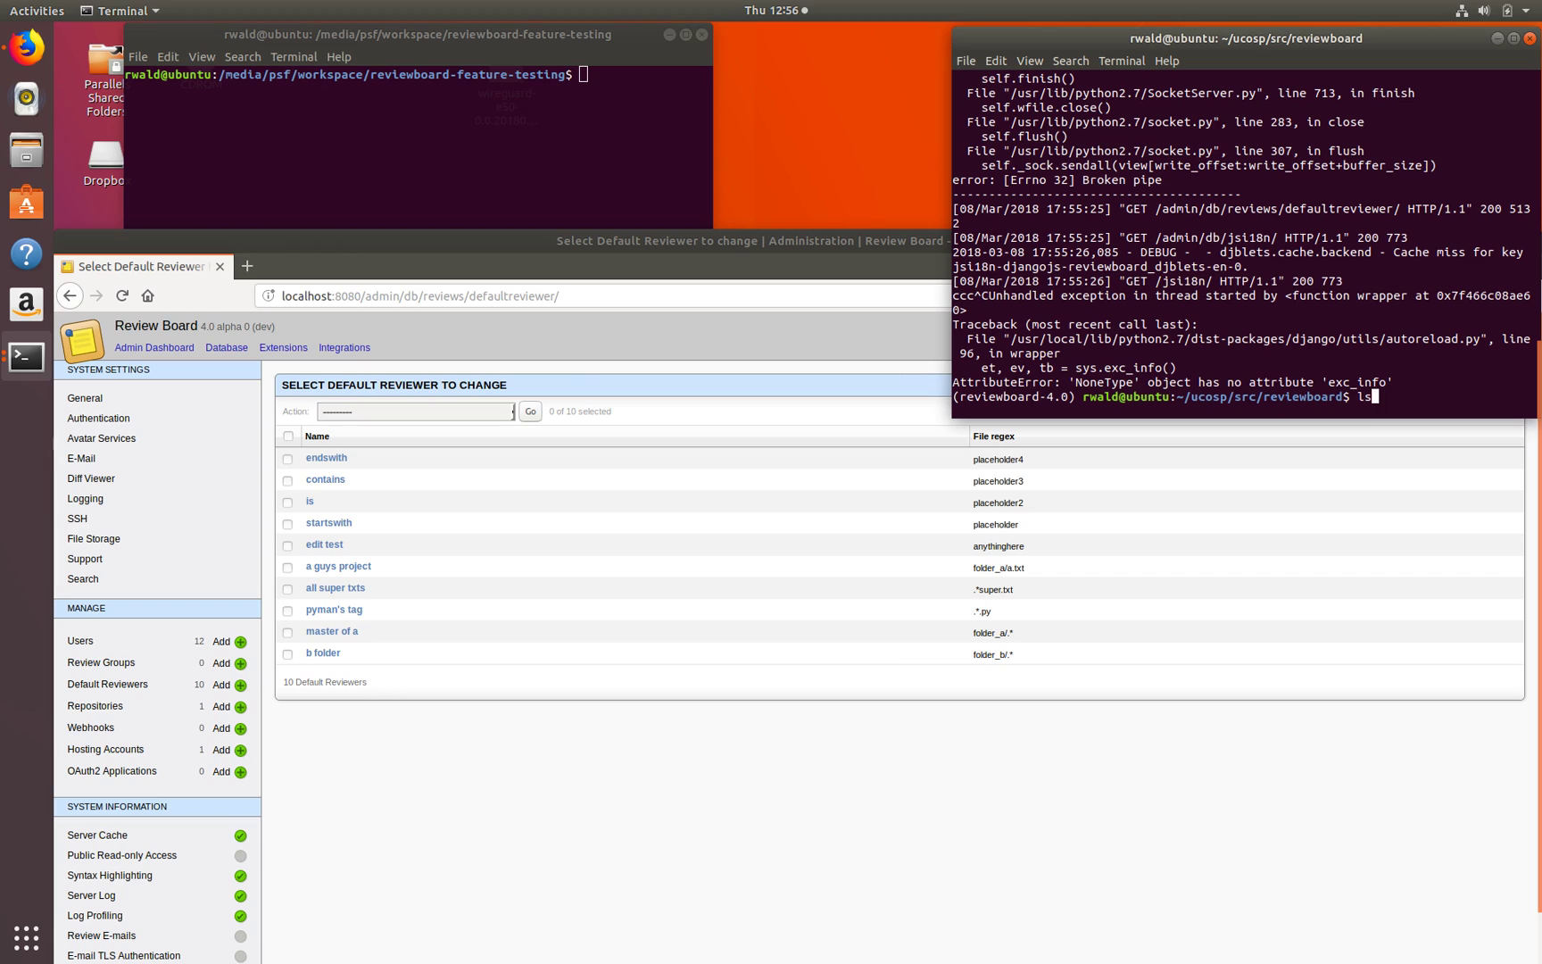
key("BackSpace")
key("BackSpace")
type("gti c")
key("BackSpace")
key("BackSpace")
key("BackSpace")
key("BackSpace")
type("it checkout rw")
key("Tab")
key("Return")
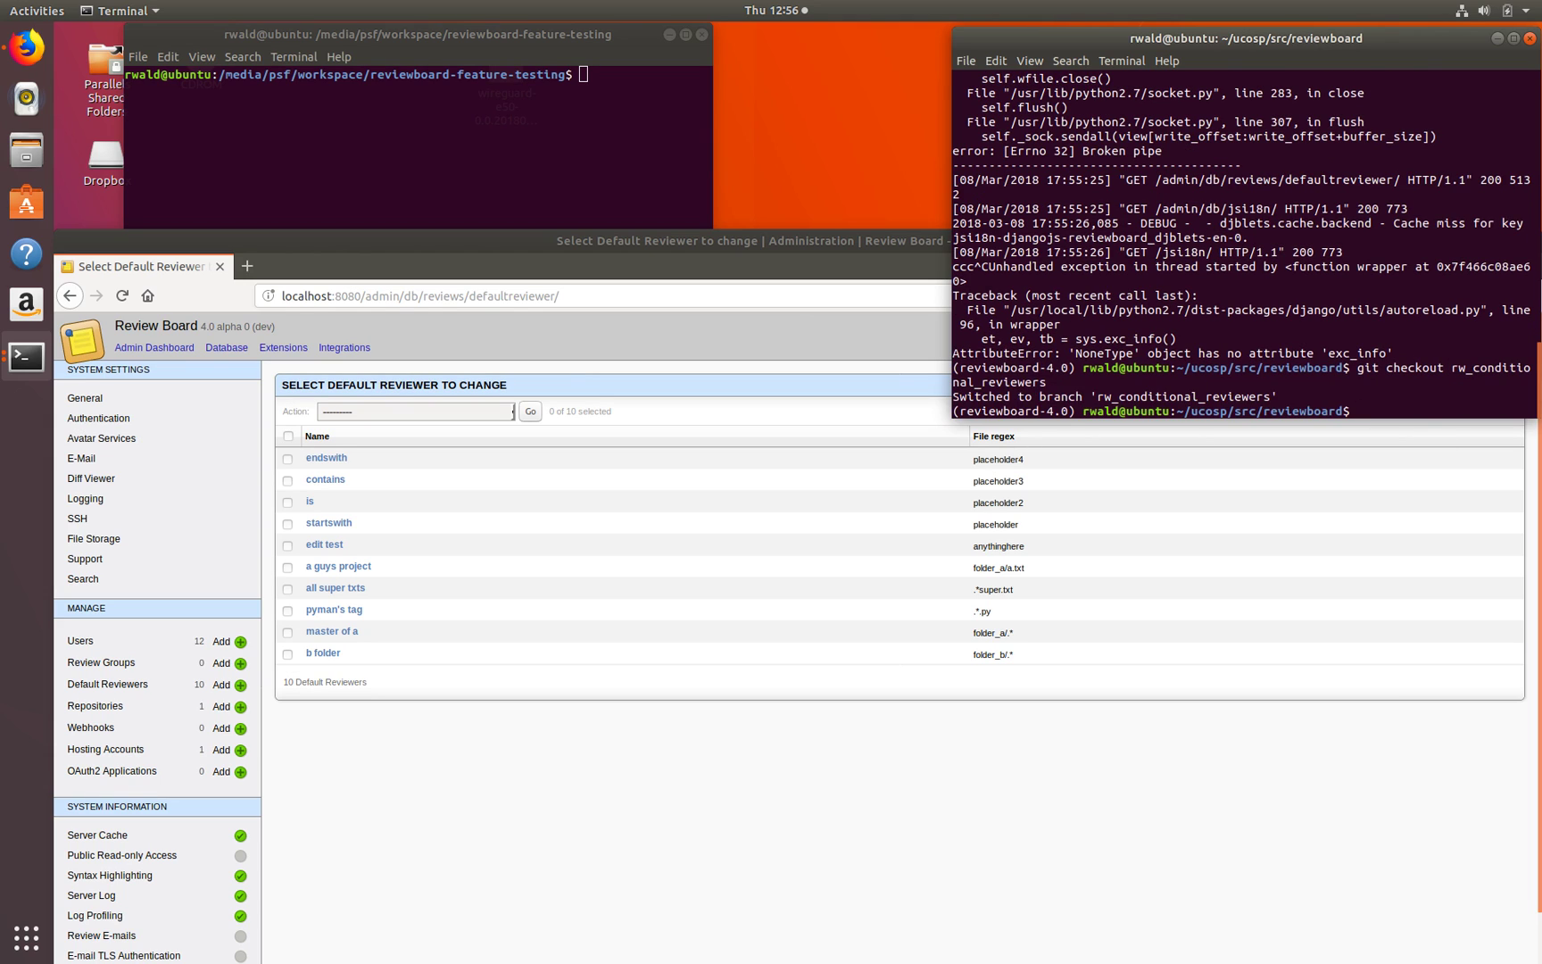
Try to run the database evolution with "./reviewboard/manage.py evole --execute"
type("./revi")
key("Tab")
type("ma")
key("Tab")
type("ev")
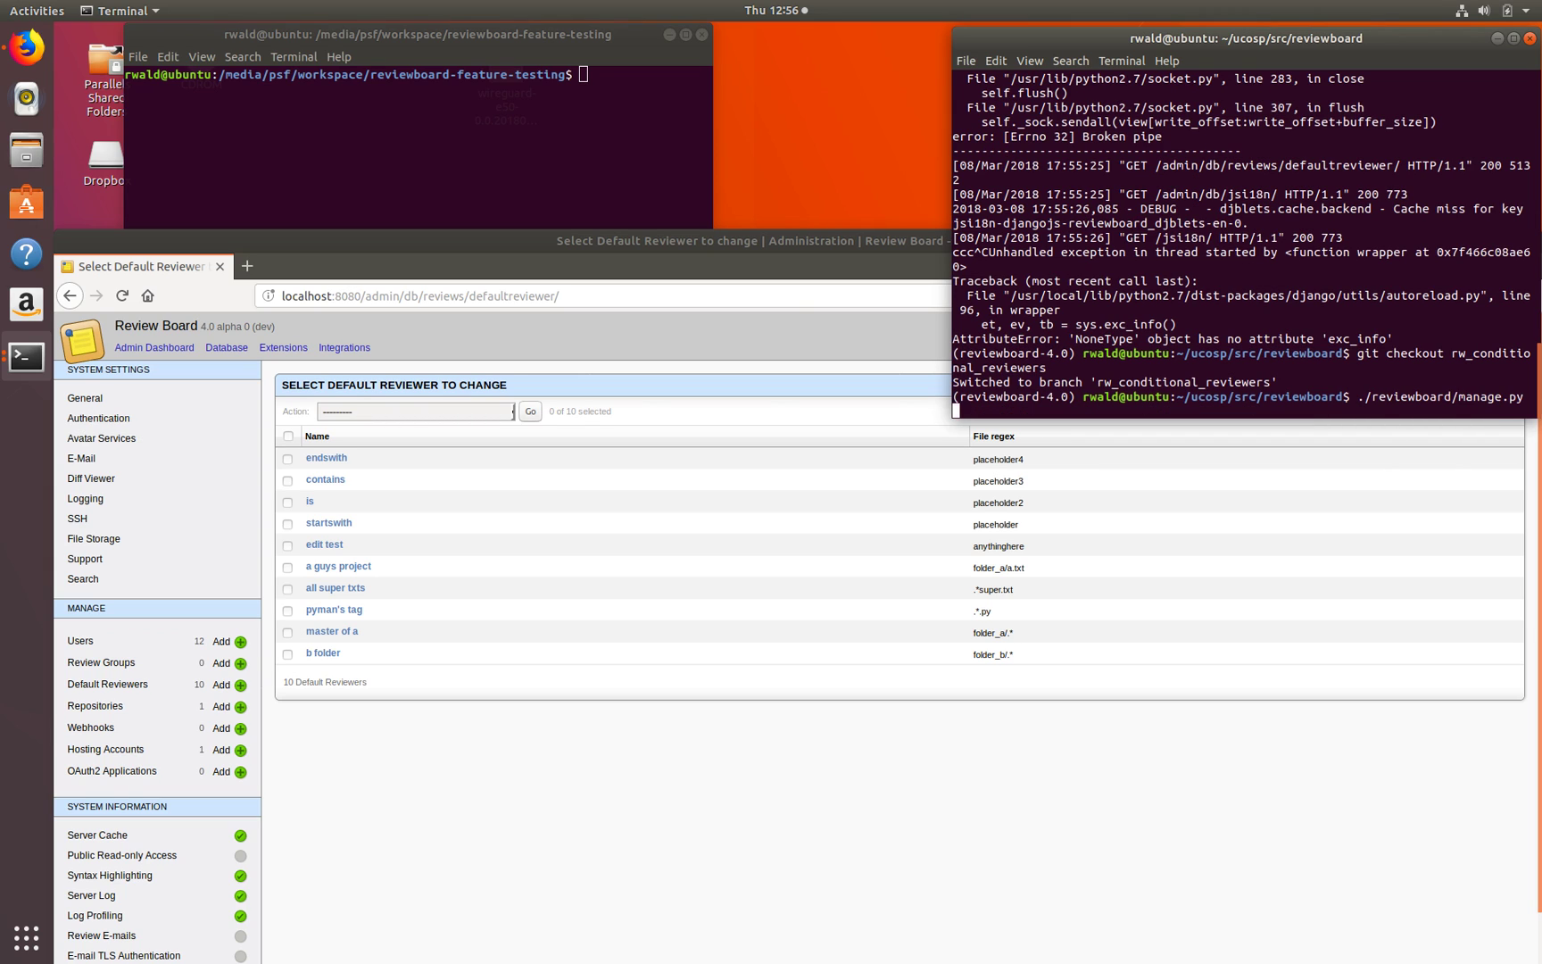
type("ole --execute")
key("Return")
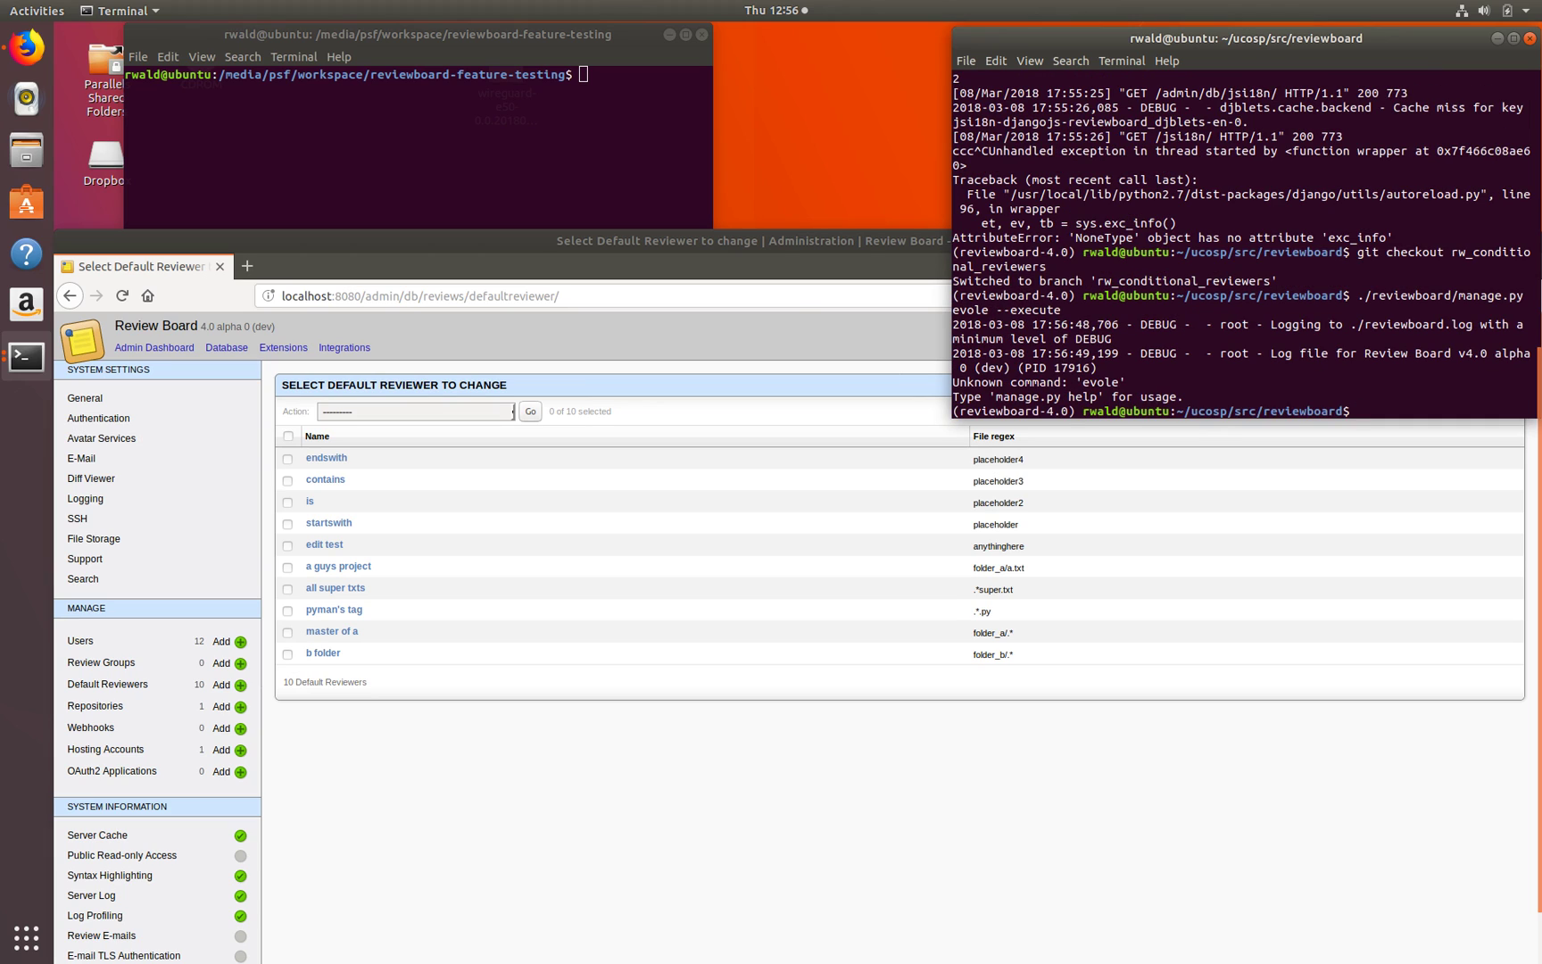
Try to rerun the manage.py evolution command with its subcommand changed to "evovle"
key("Up")
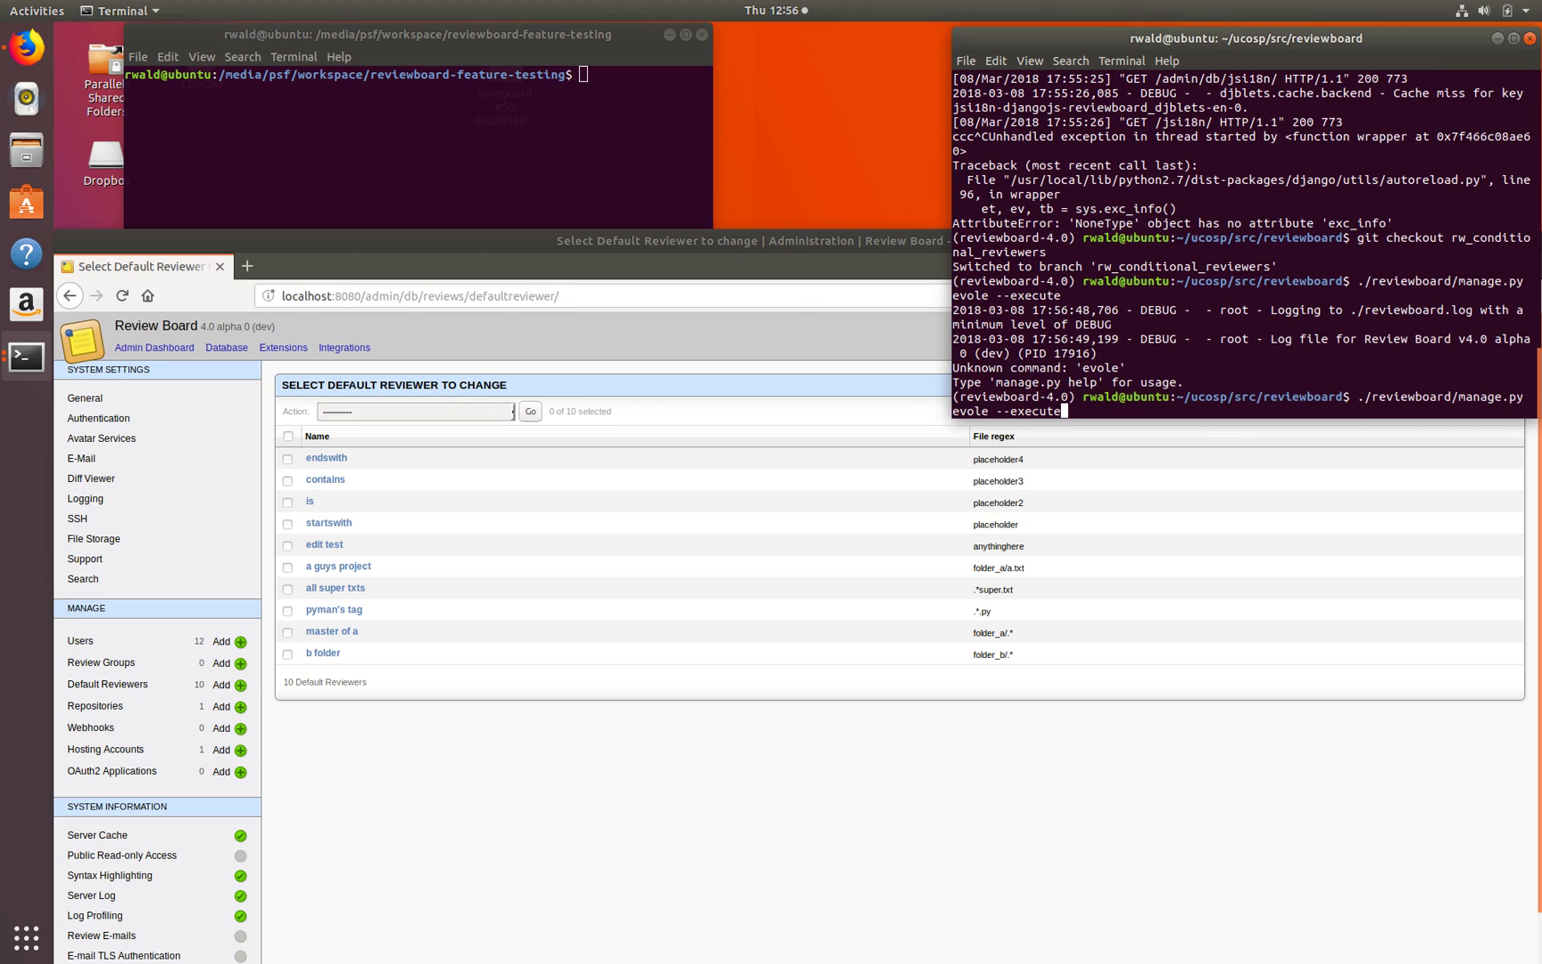
key("Left")
key("Left")
key("Left")
key("Left")
key("Left")
key("Left")
key("Left")
key("Left")
key("Left")
key("Left")
key("Left")
key("Left")
type("v")
key("Return")
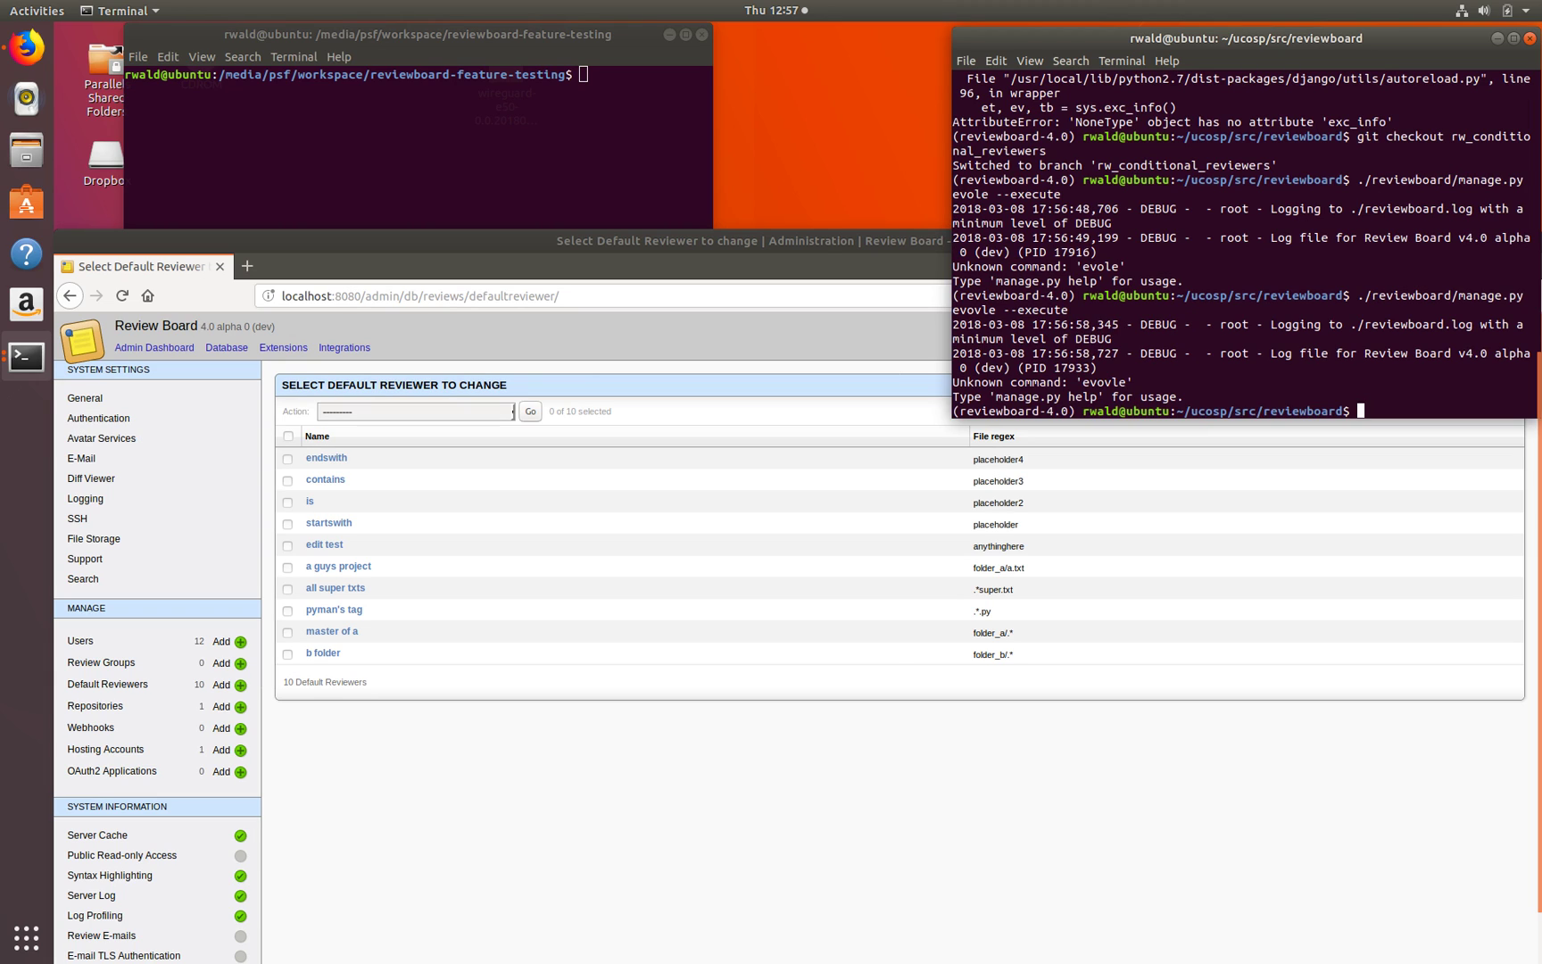
Correct the recalled command to "./reviewboard/manage.py evolve --execute", run it, and answer yes to executing the database evolutions
key("Up")
key("Left")
key("Left")
key("Left")
key("Left")
key("Left")
key("Left")
key("Left")
key("Left")
key("Left")
key("Left")
key("Left")
key("Left")
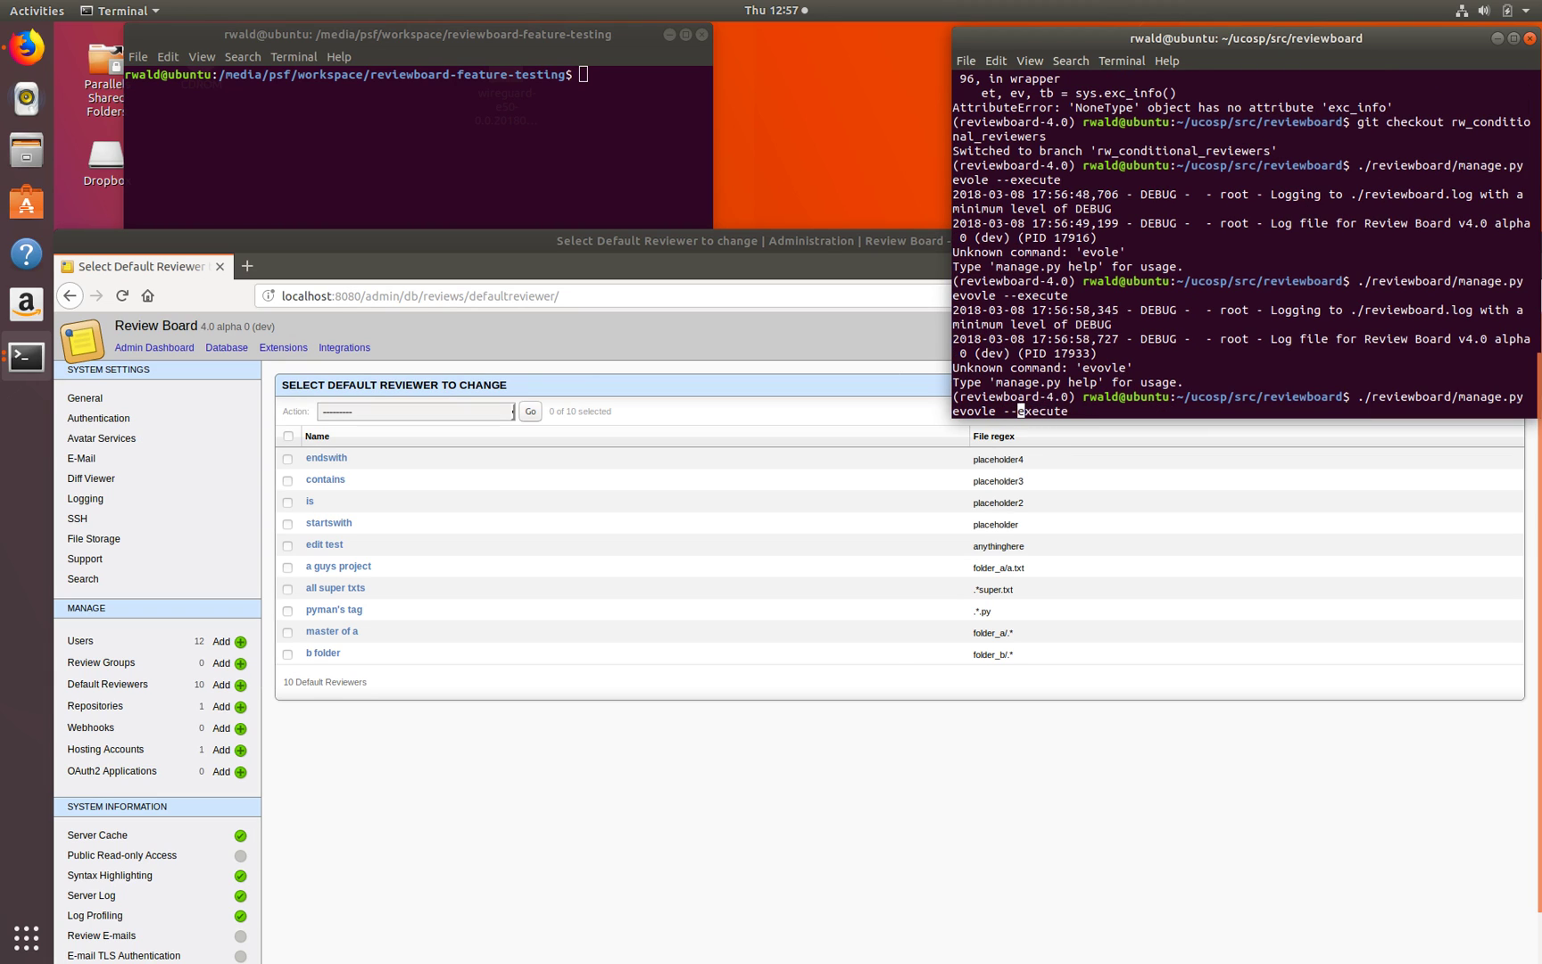
key("Delete")
key("Right")
type("v")
key("Return")
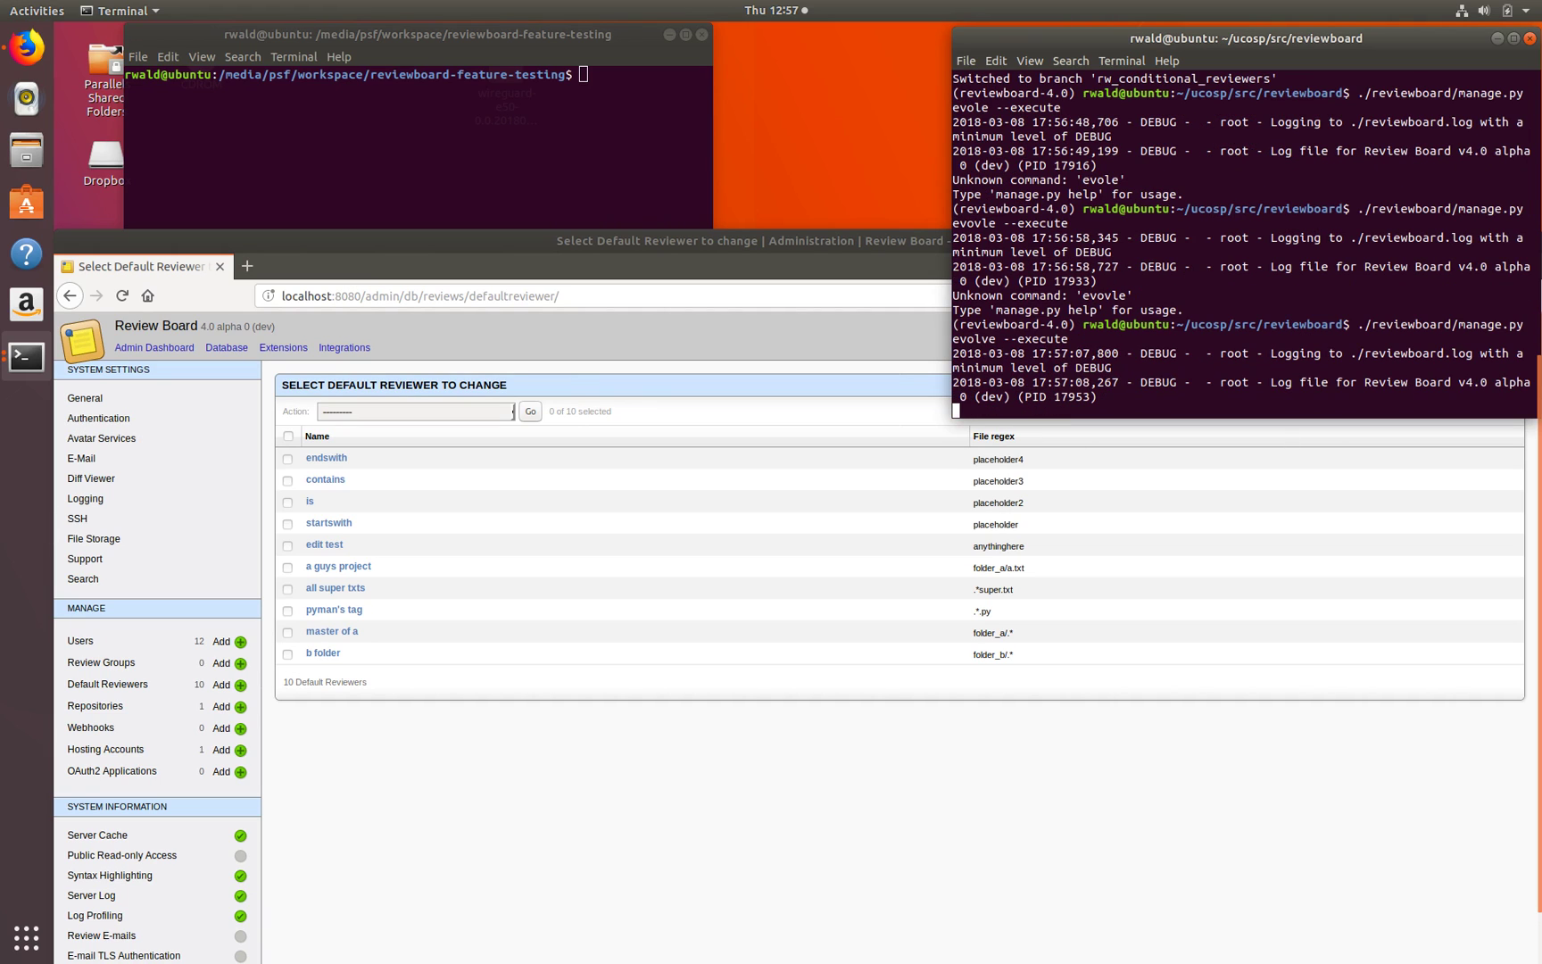
type("yes")
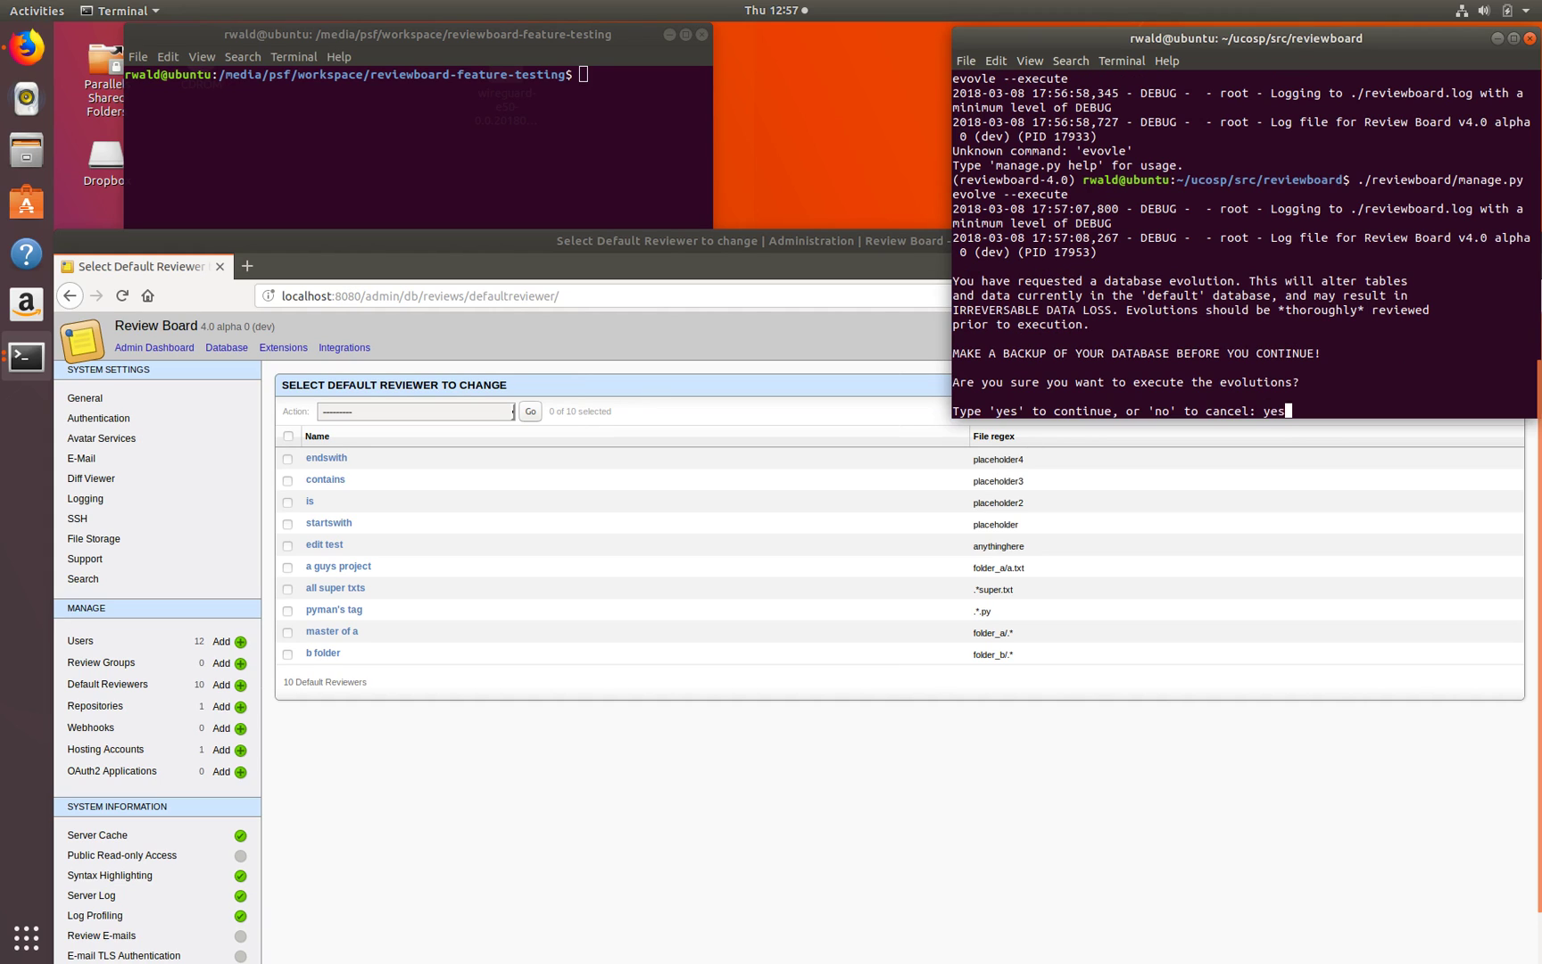
key("Return")
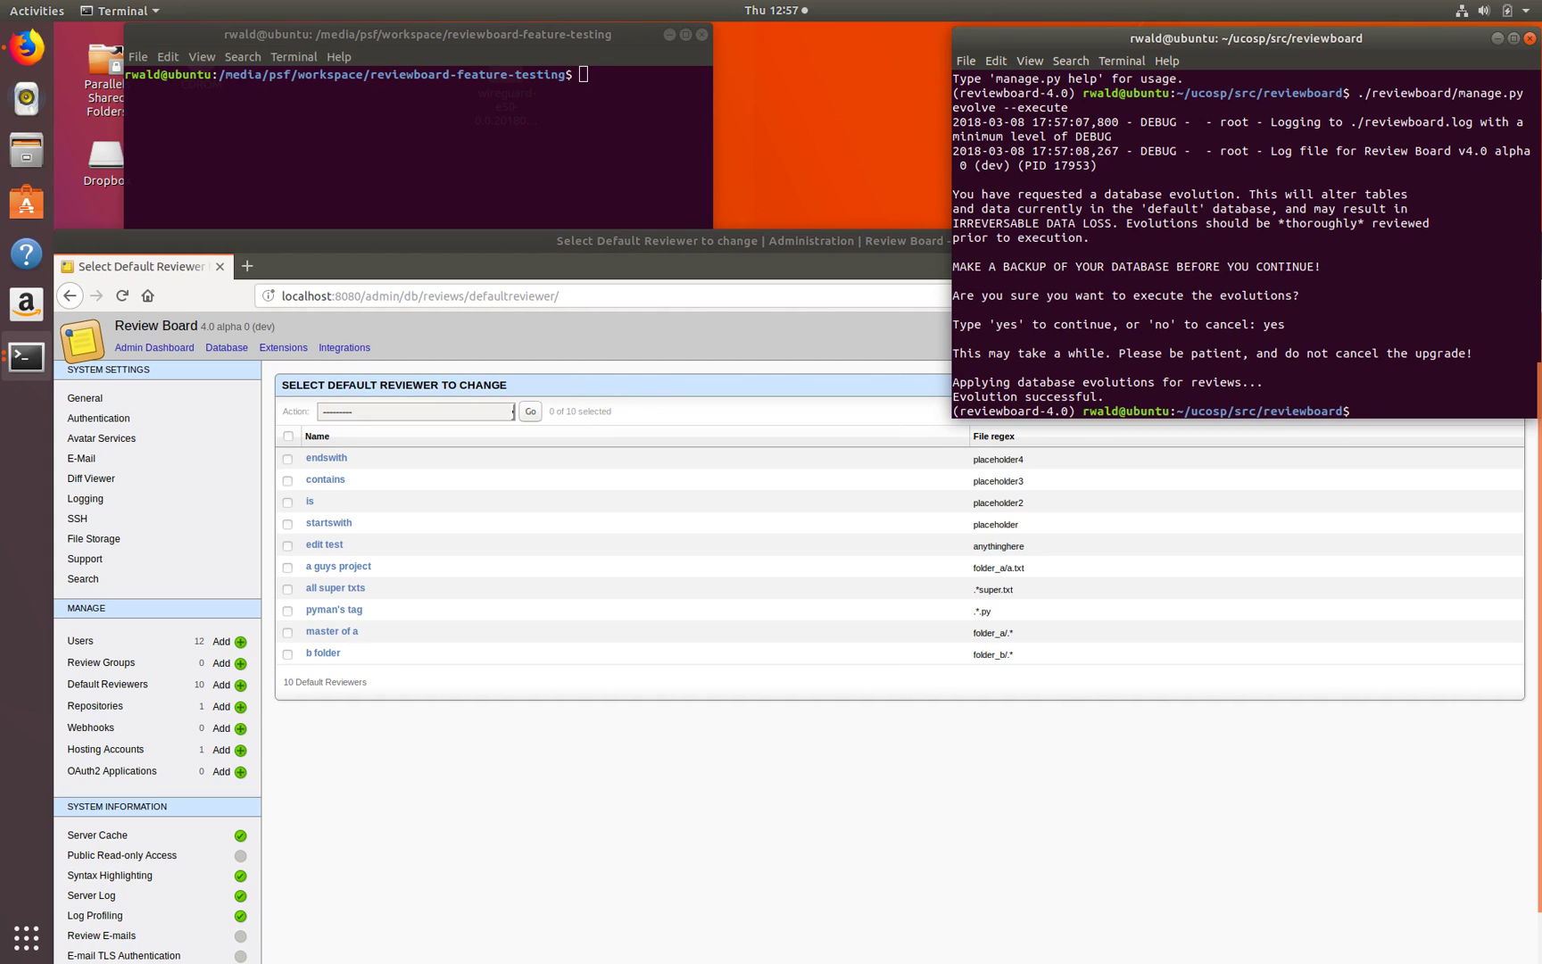
Start the development server again with ./contrib/internal/devserver.py
key("ctrl+shift+v")
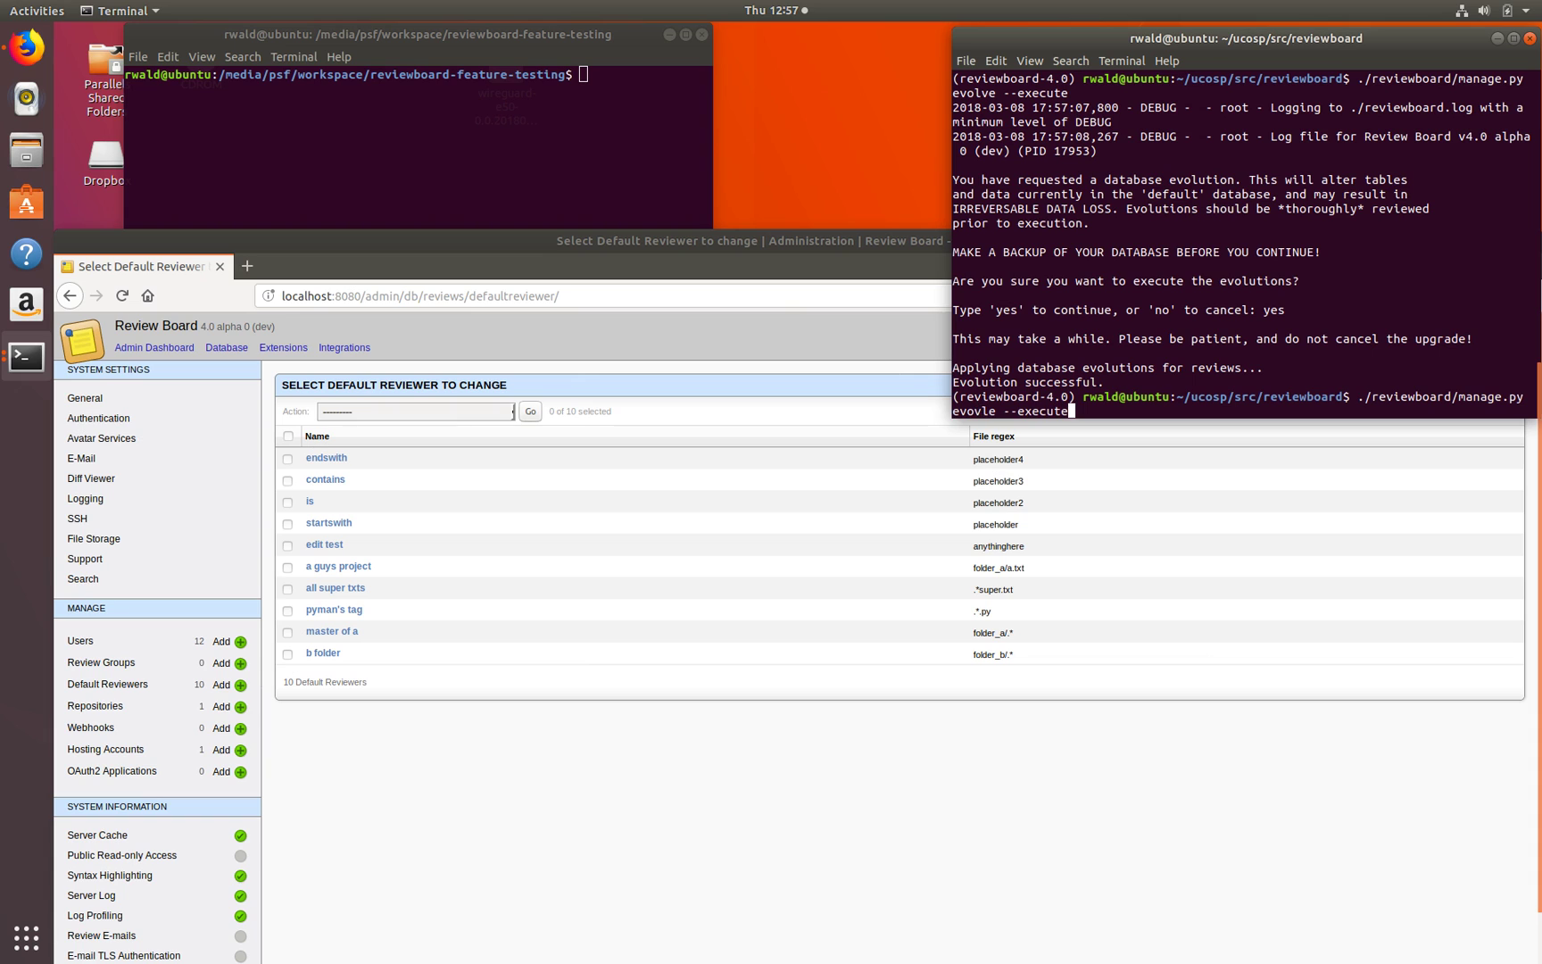
key("Up")
key("Up")
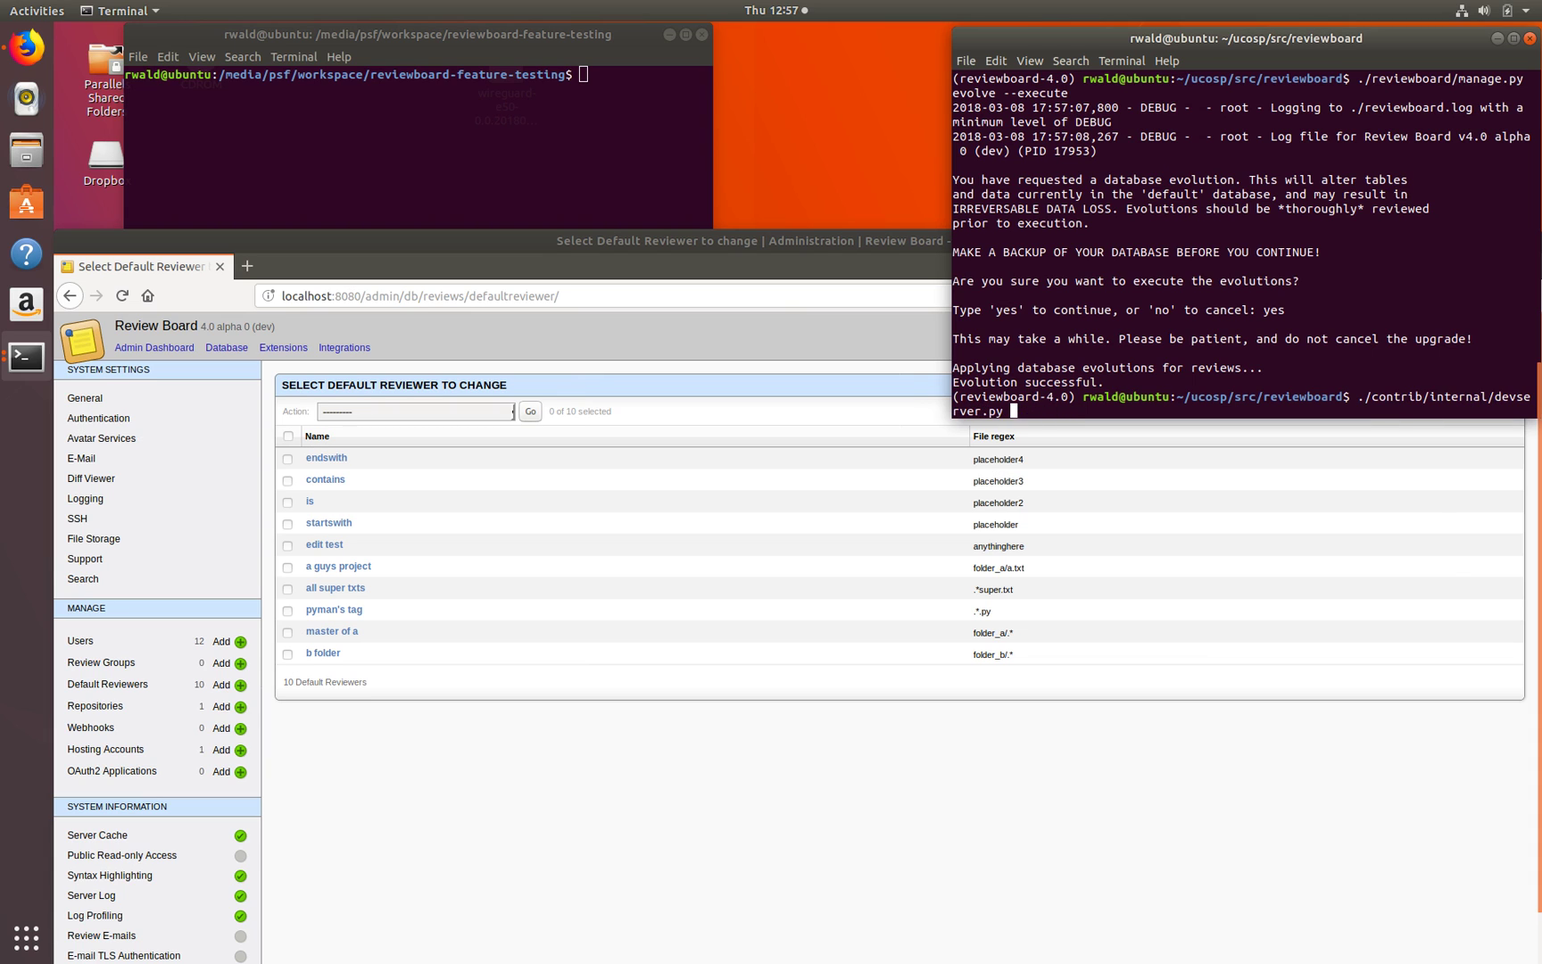
key("Return")
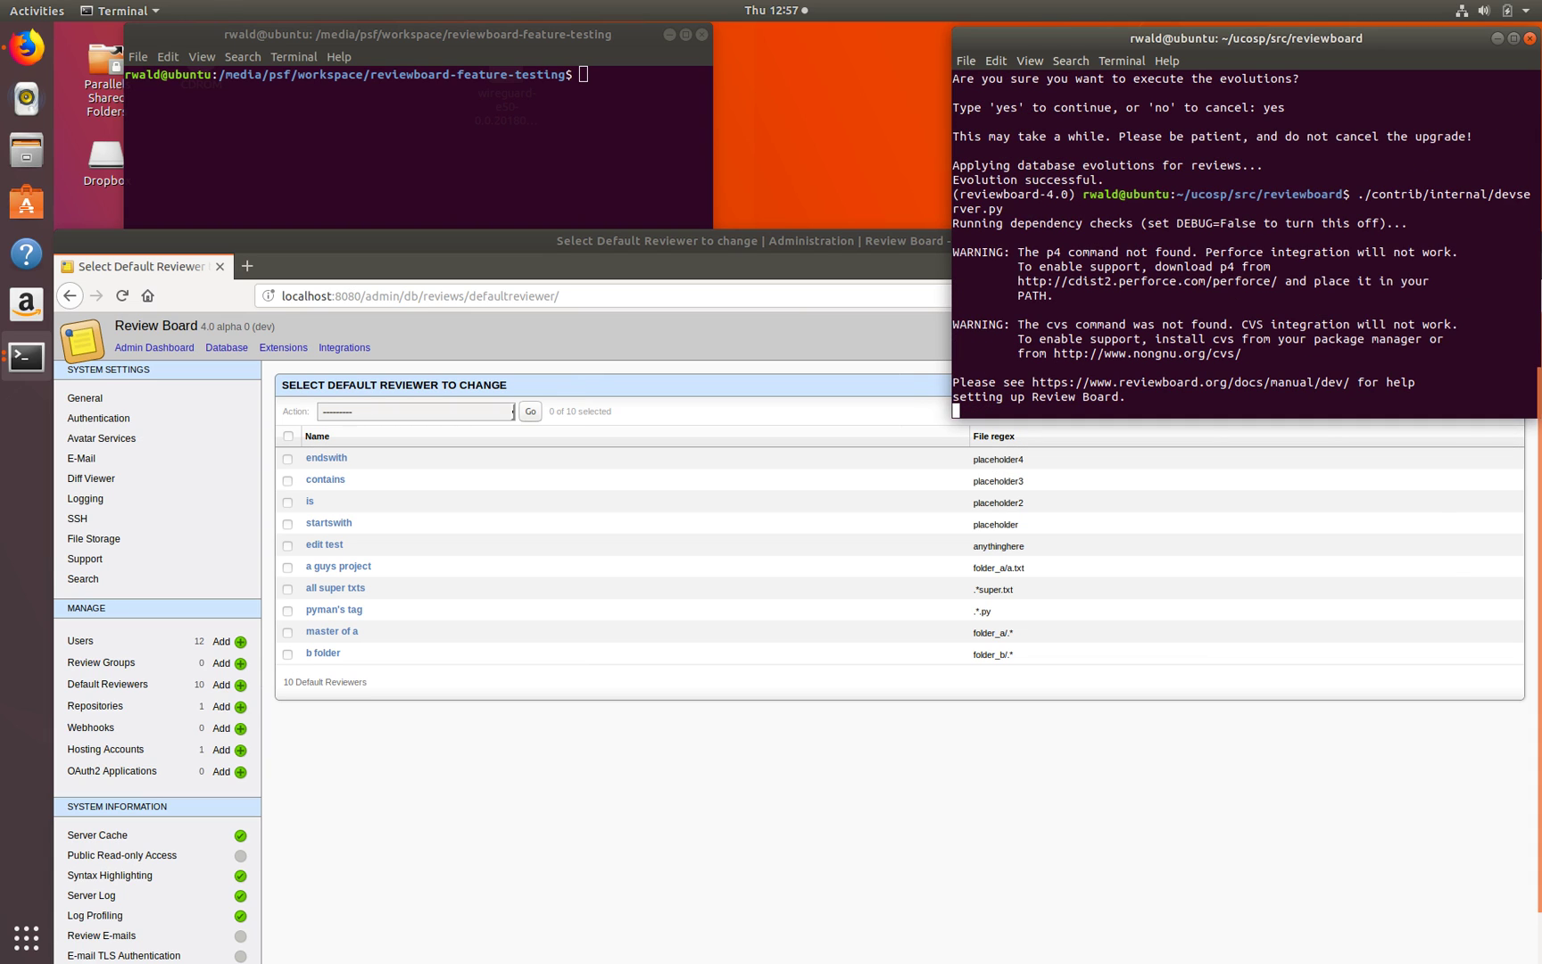
Switch to Firefox and reload the Default Reviewers admin page from the restarted server
key("alt+Tab")
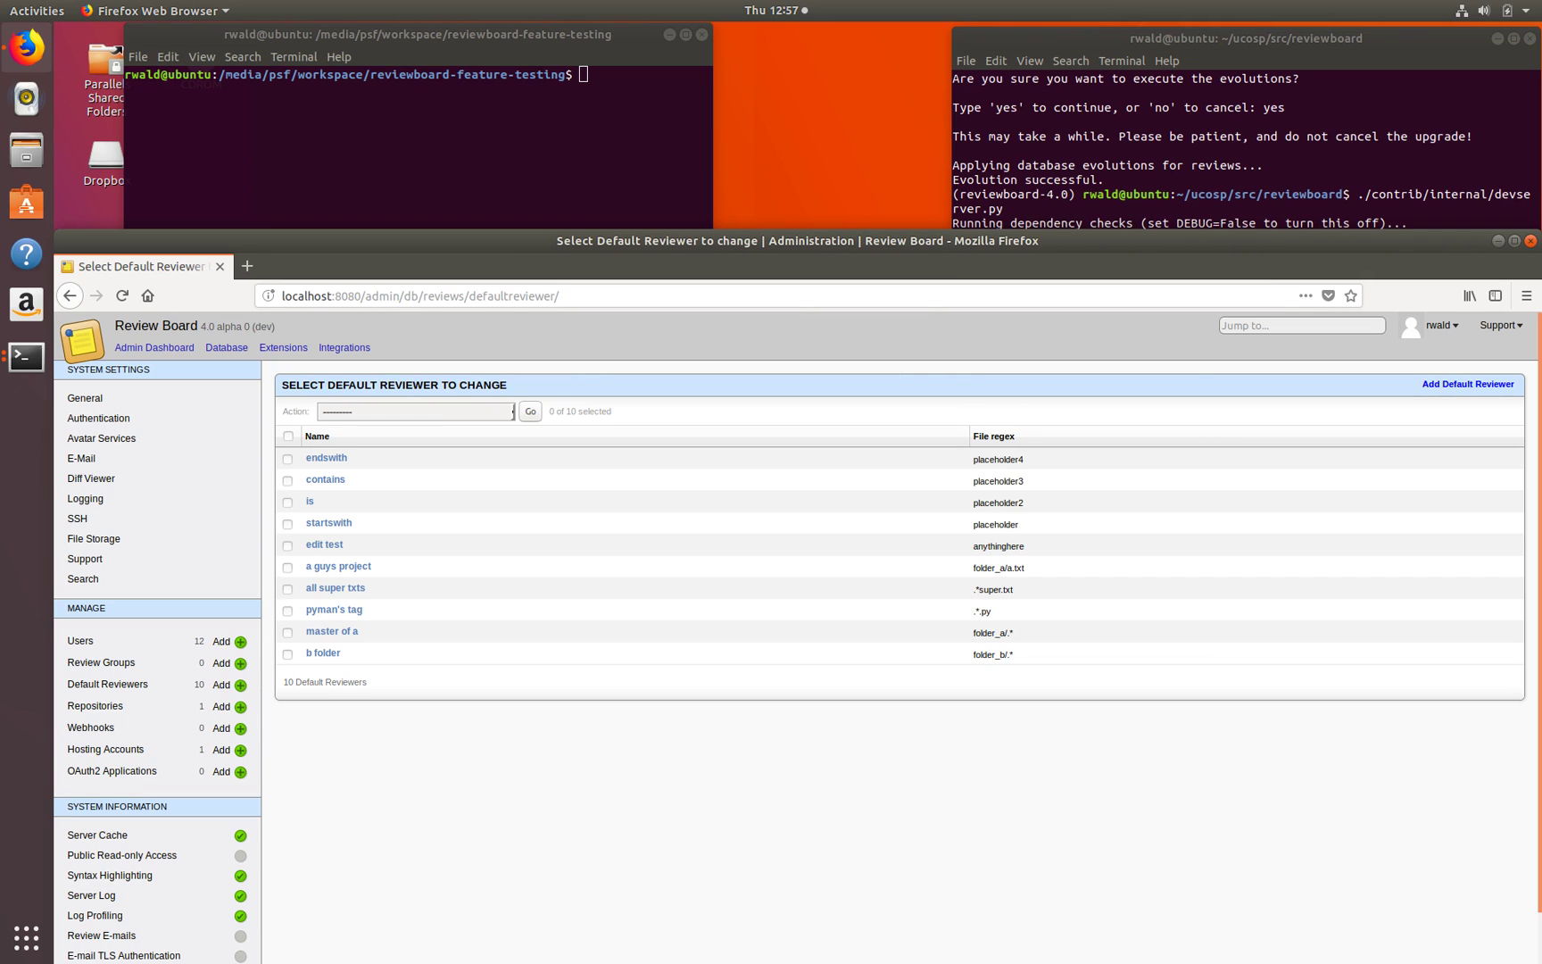
key("F5")
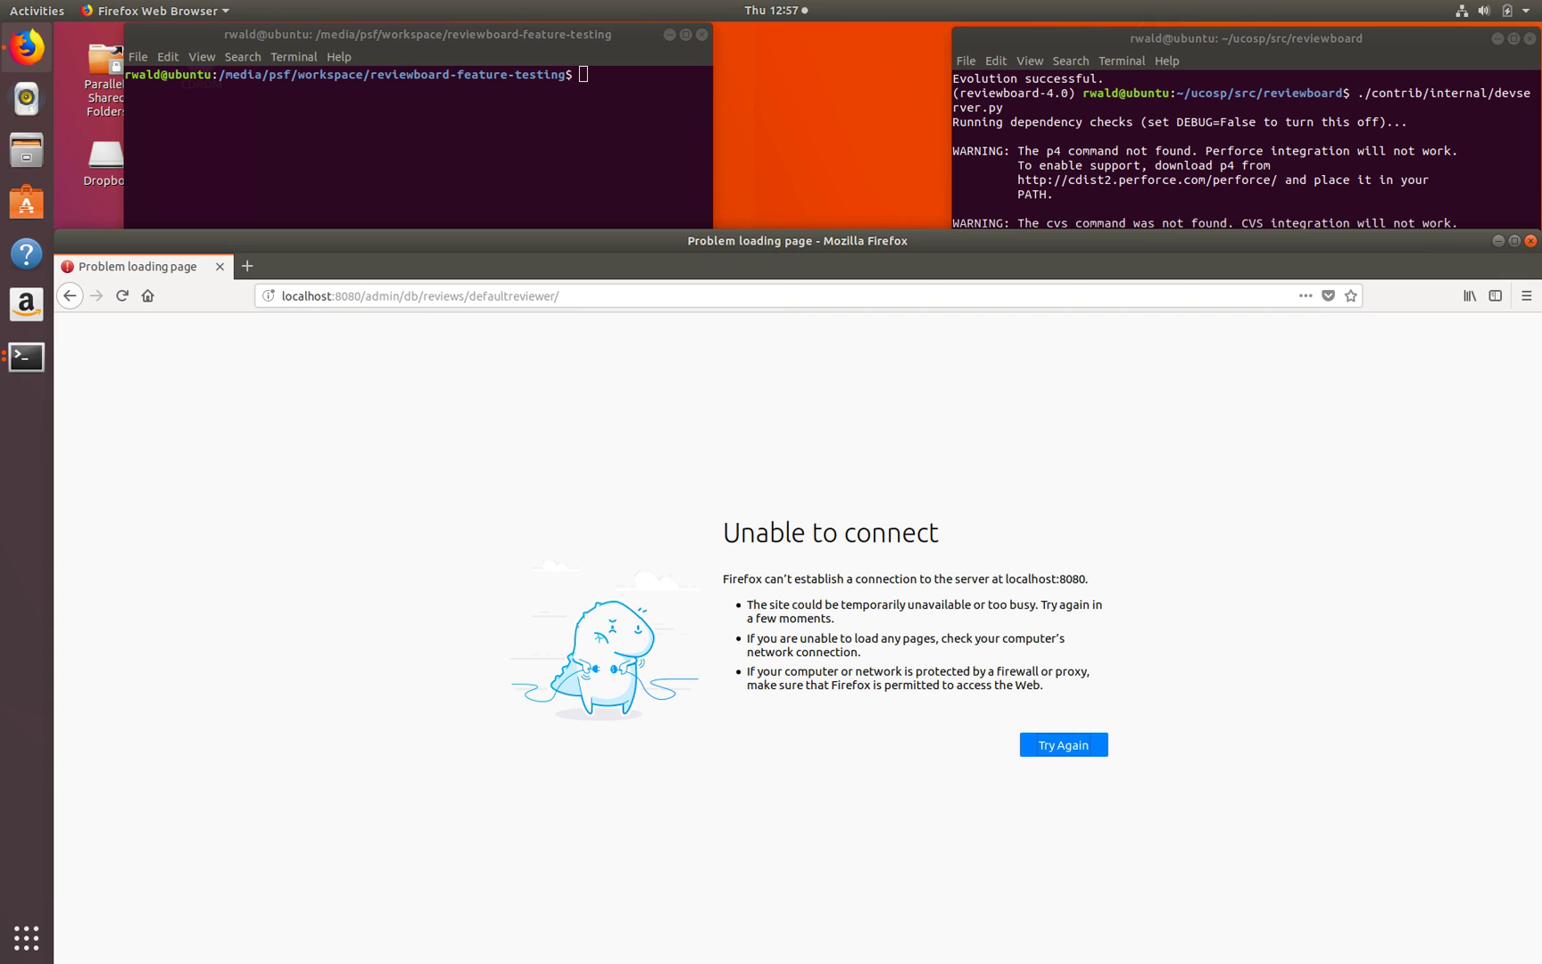
key("alt+Tab")
key("alt+Tab")
key("F5")
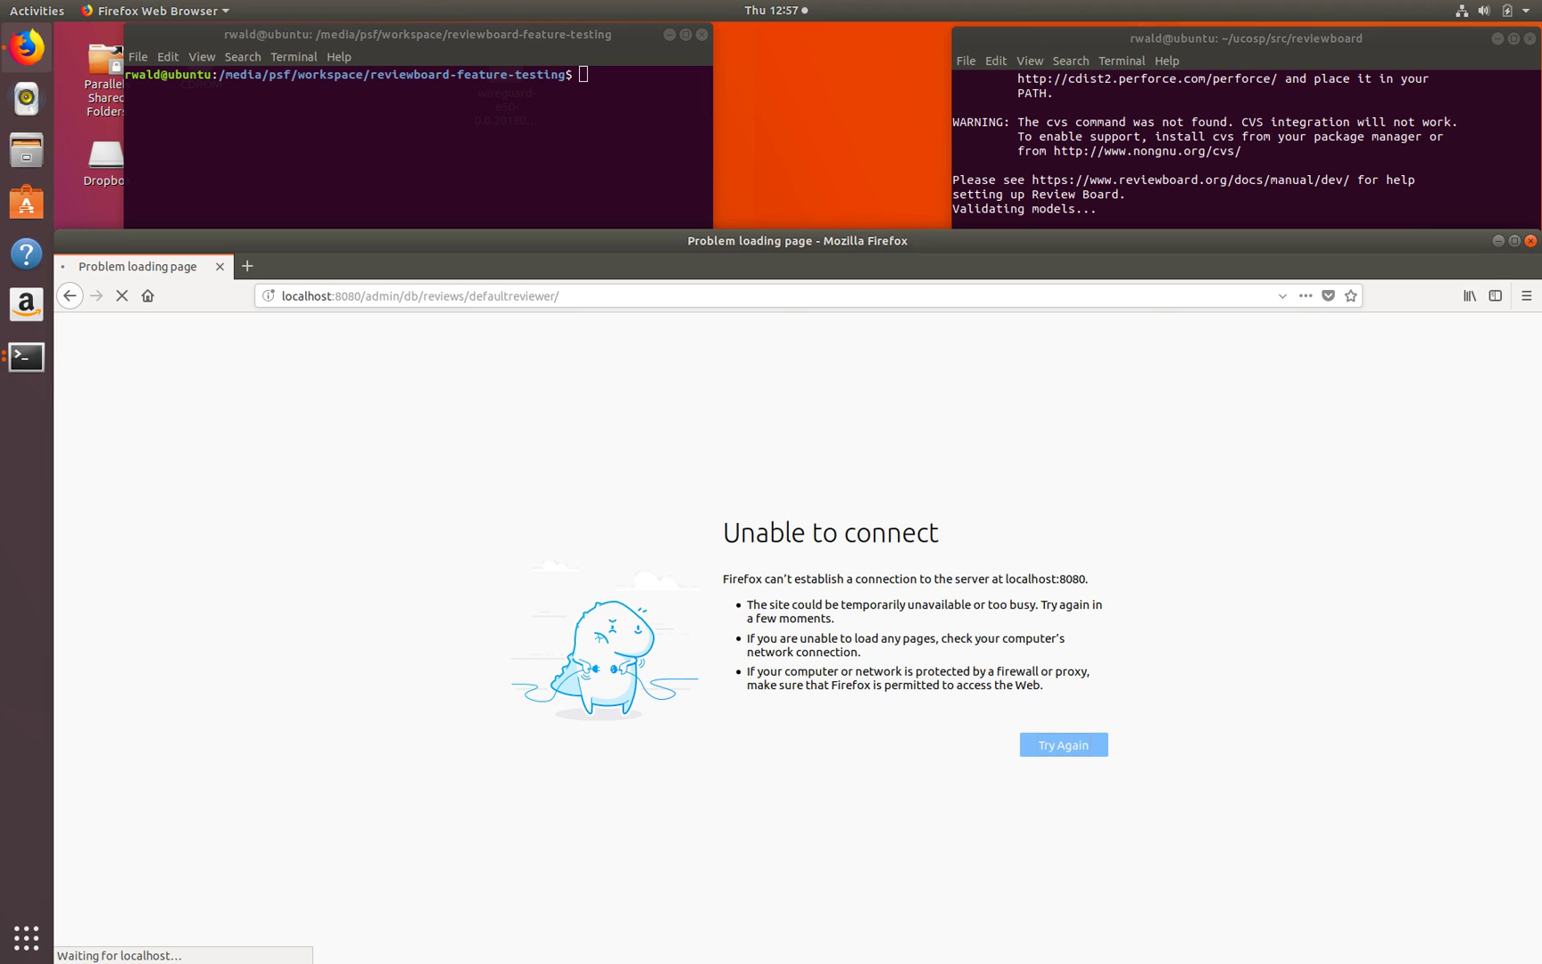
Copy the Default Reviewers page address into a new browser tab and load localhost:8080/admin/db/reviews/defaultreviewer/1/
key("ctrl+l")
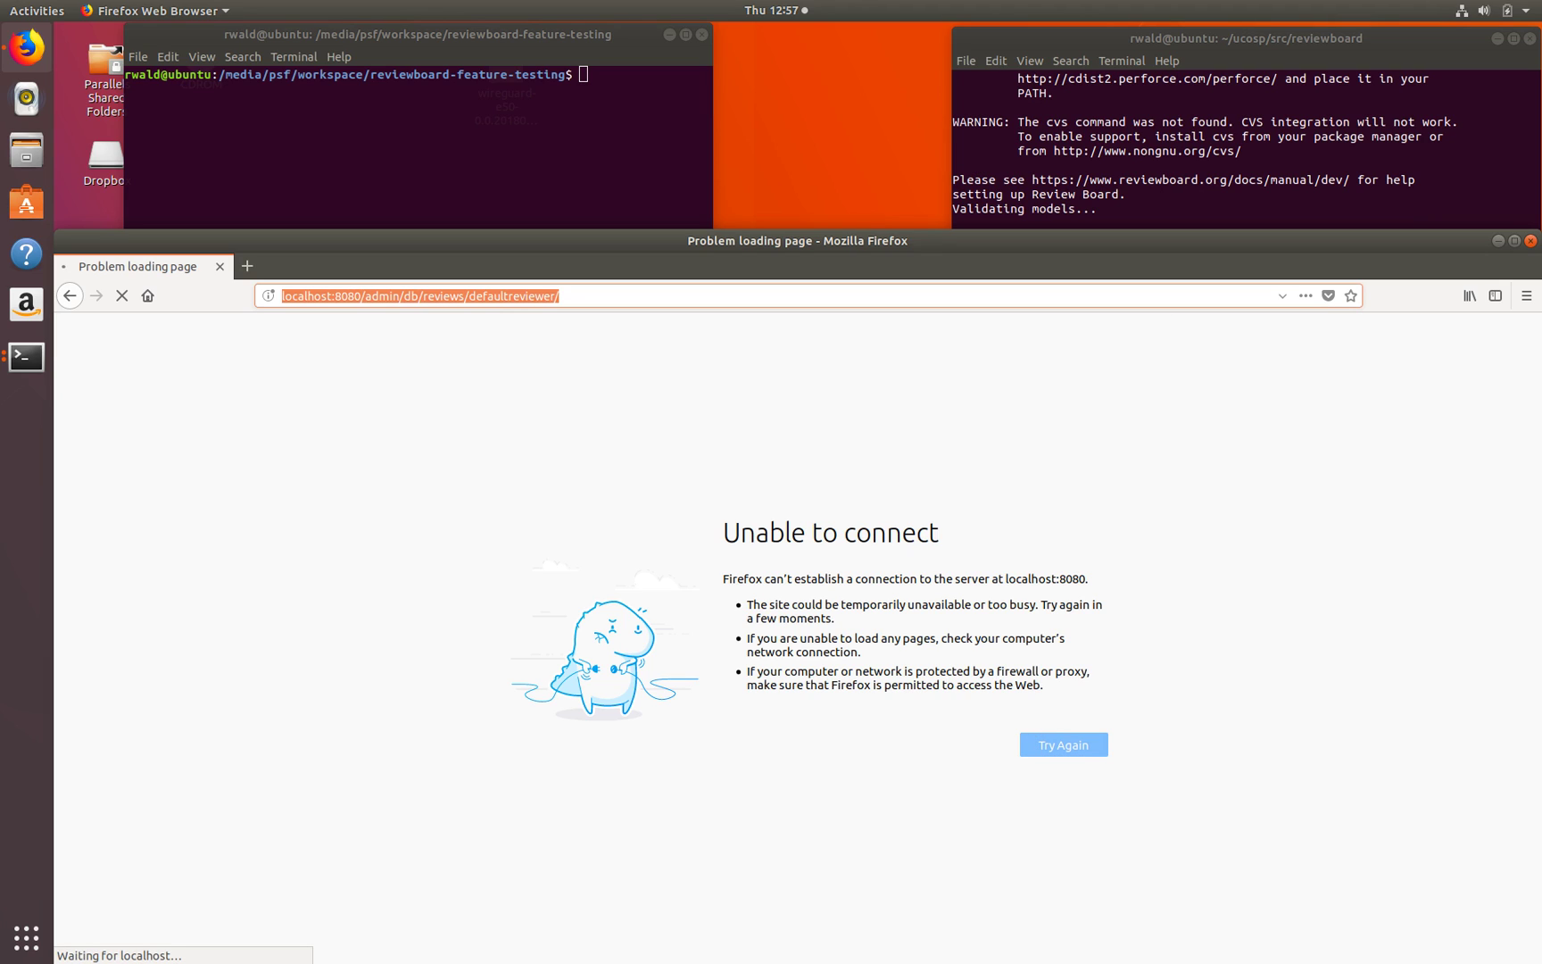
key("shift+F10")
key("Down")
key("Down")
key("Down")
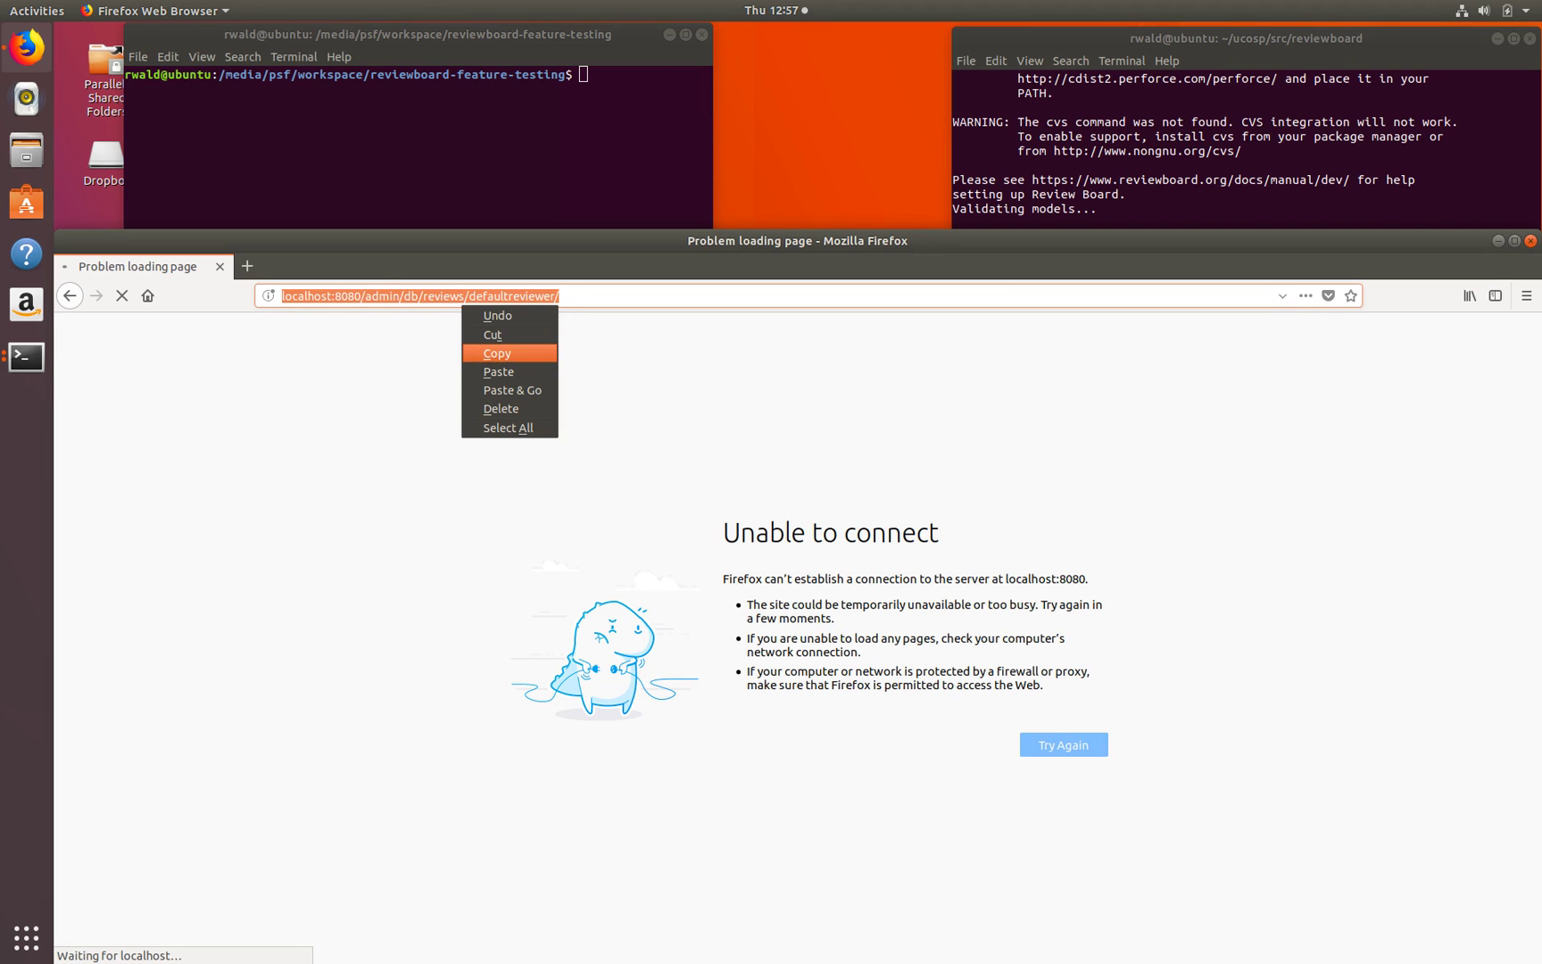
key("Return")
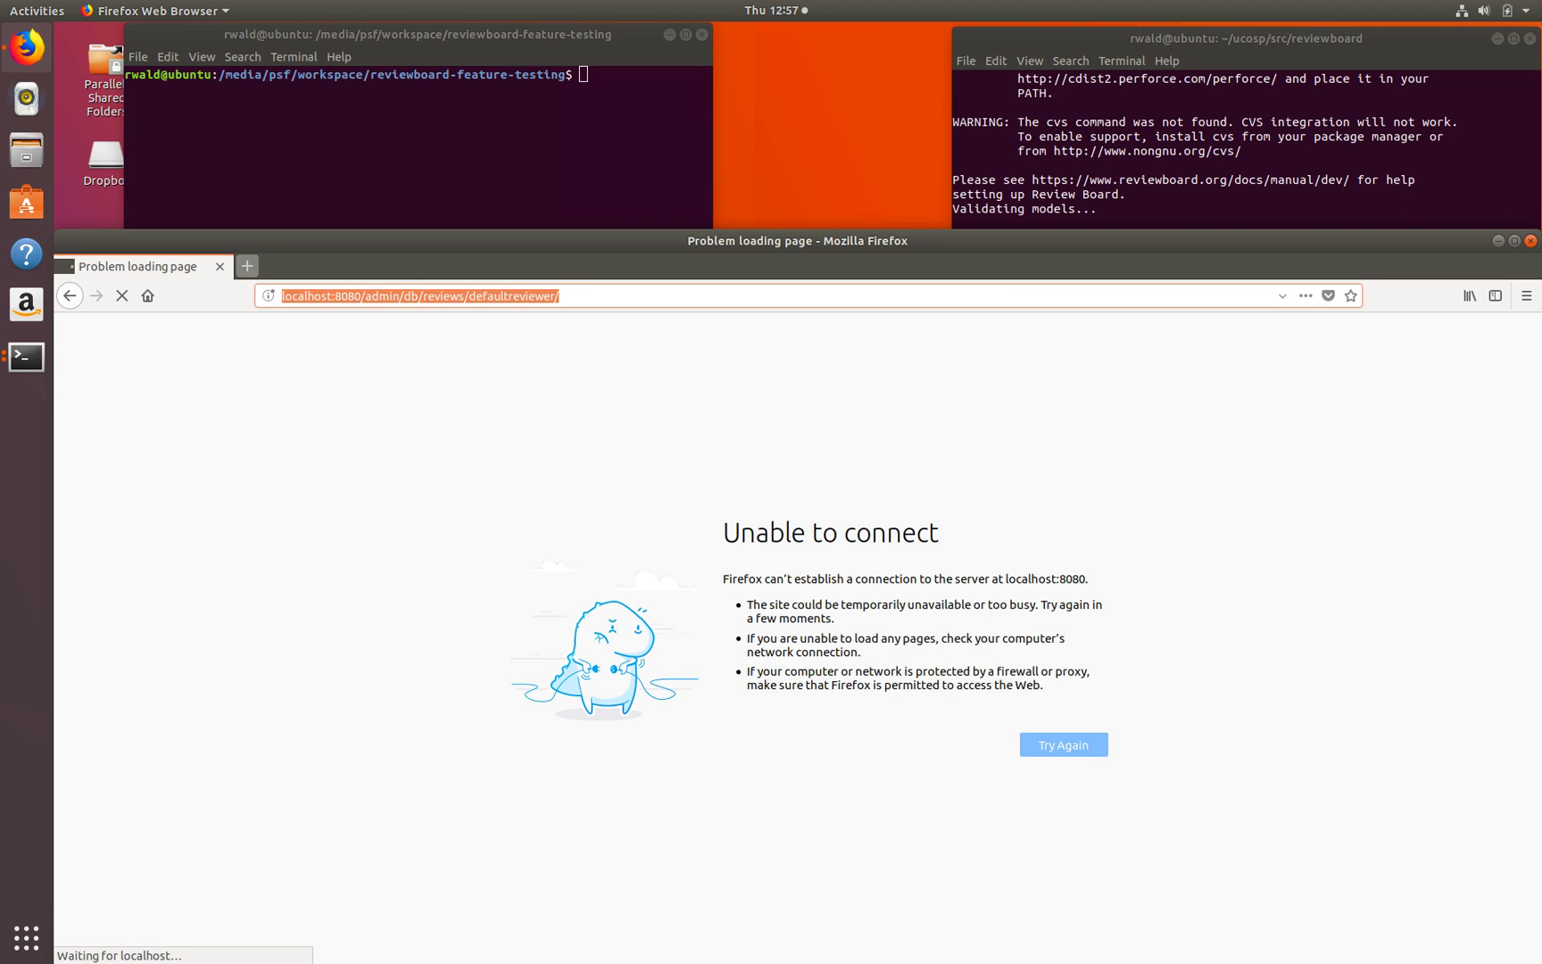
key("ctrl+t")
key("shift+F10")
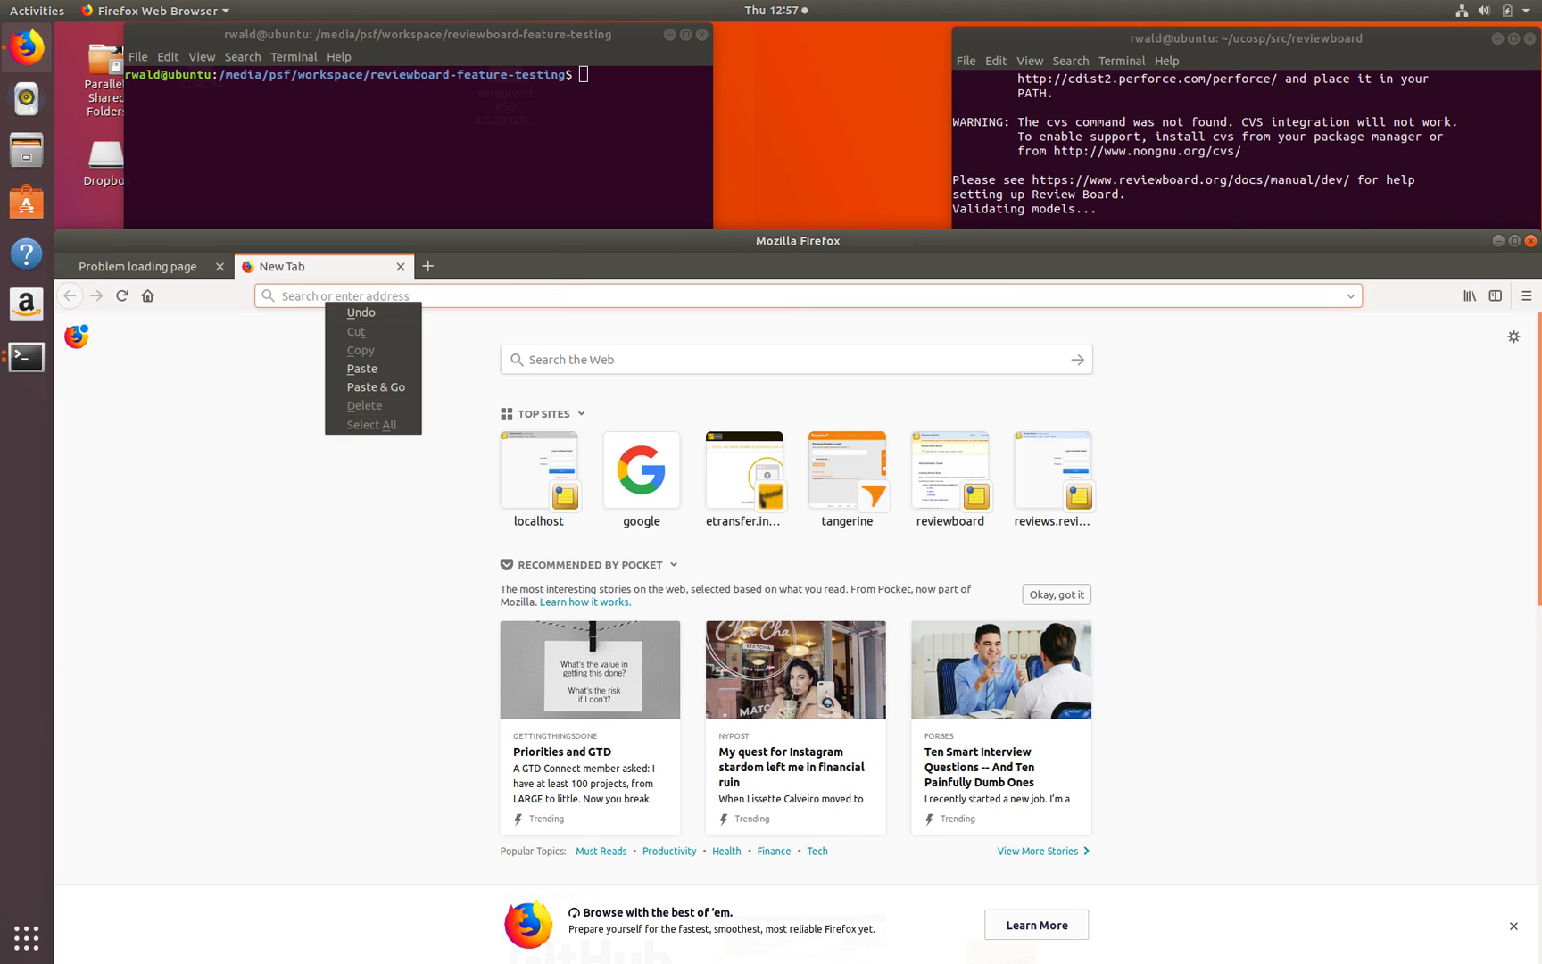
key("Down")
key("Down")
key("Return")
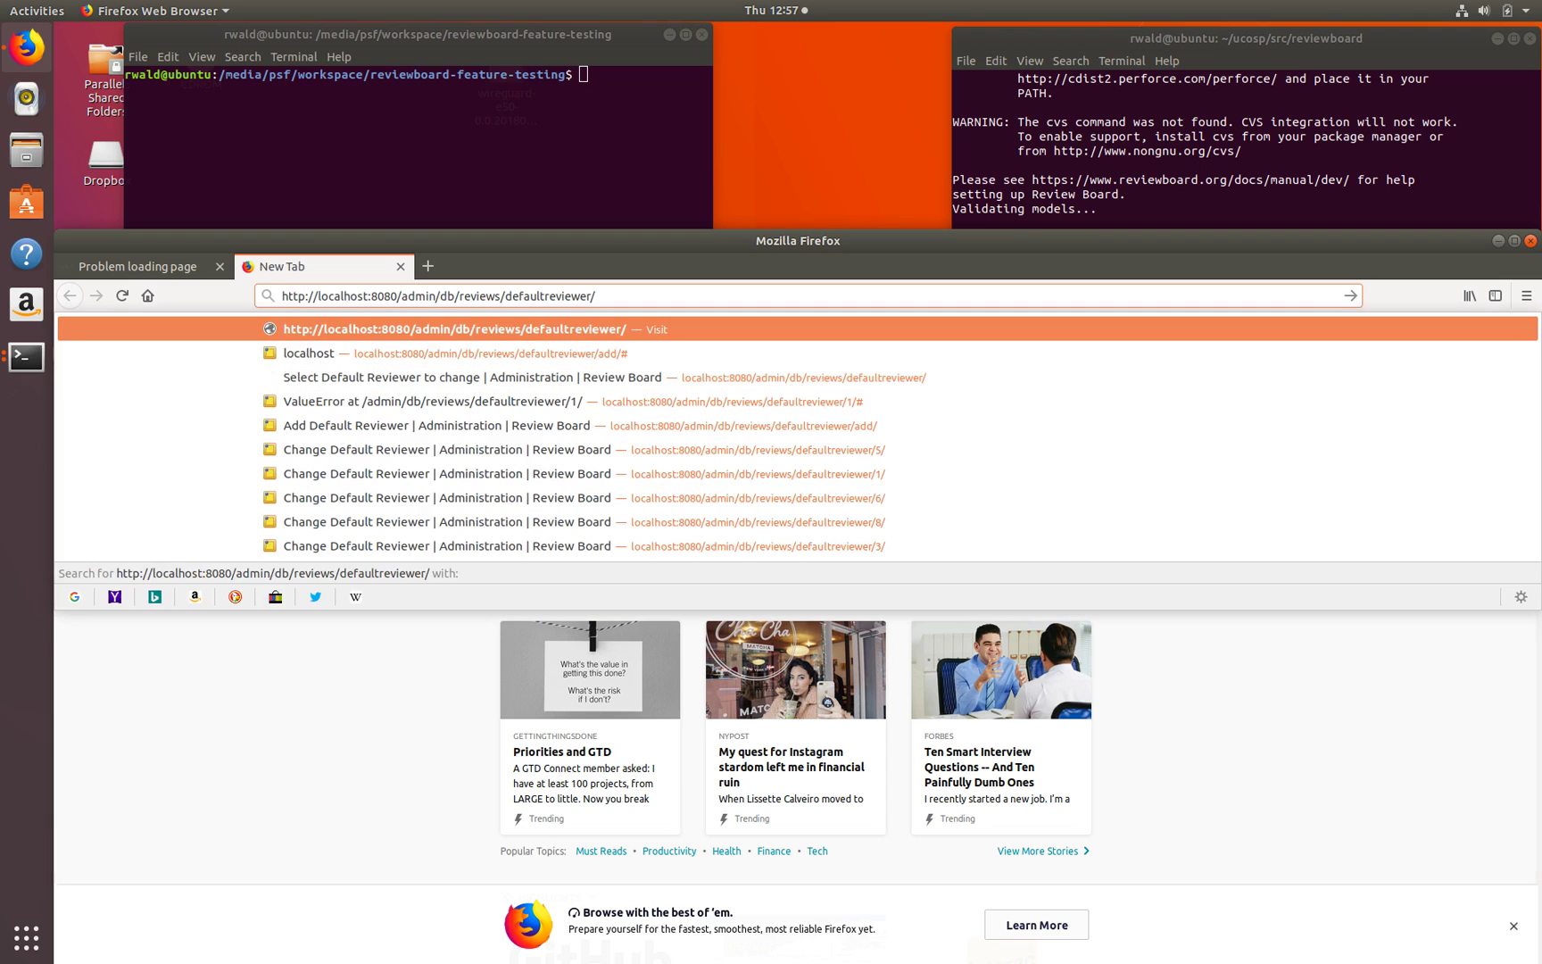
key("Escape")
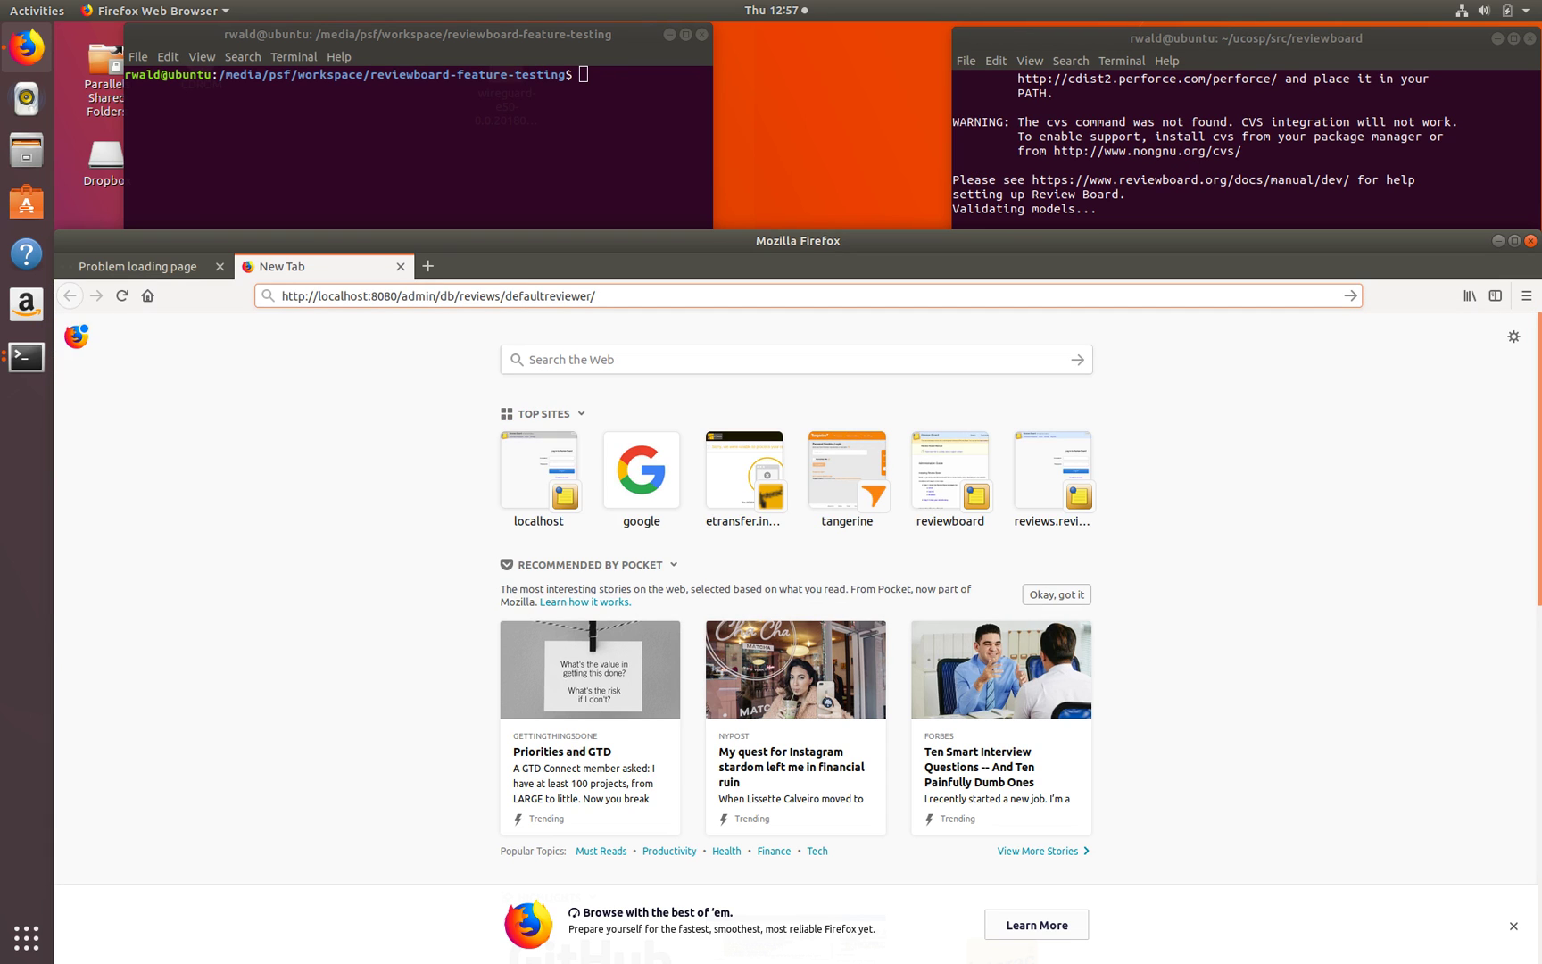
type("/")
key("Return")
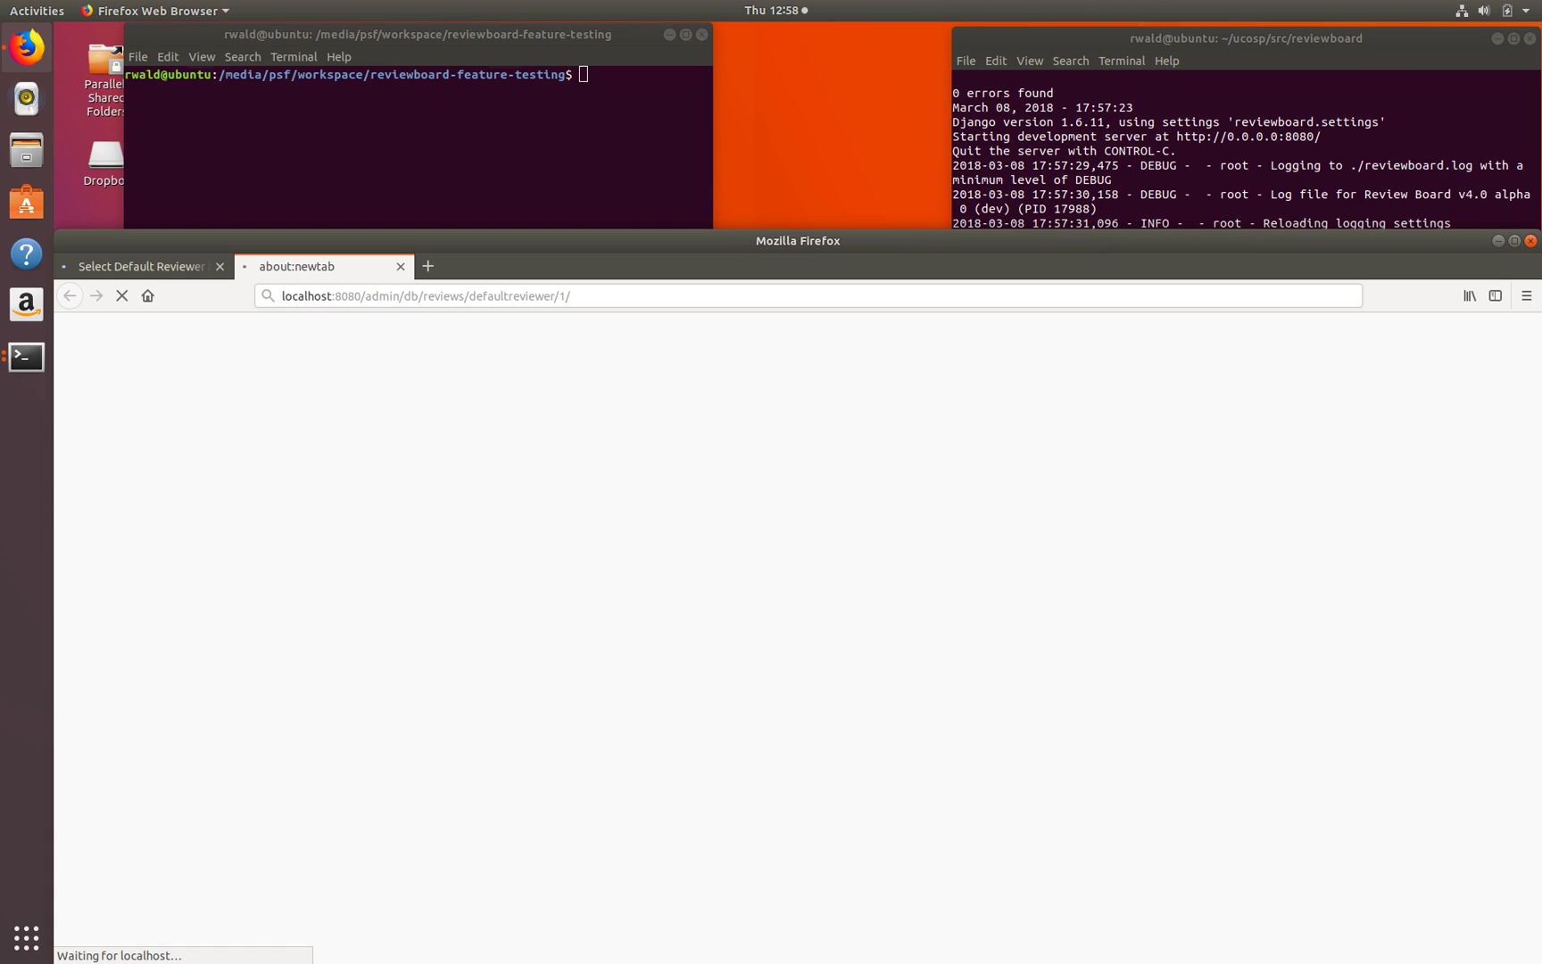
Review the Default Reviewers list and examine the name and regex condition on the b folder reviewer's change page
key("ctrl+Page_Up")
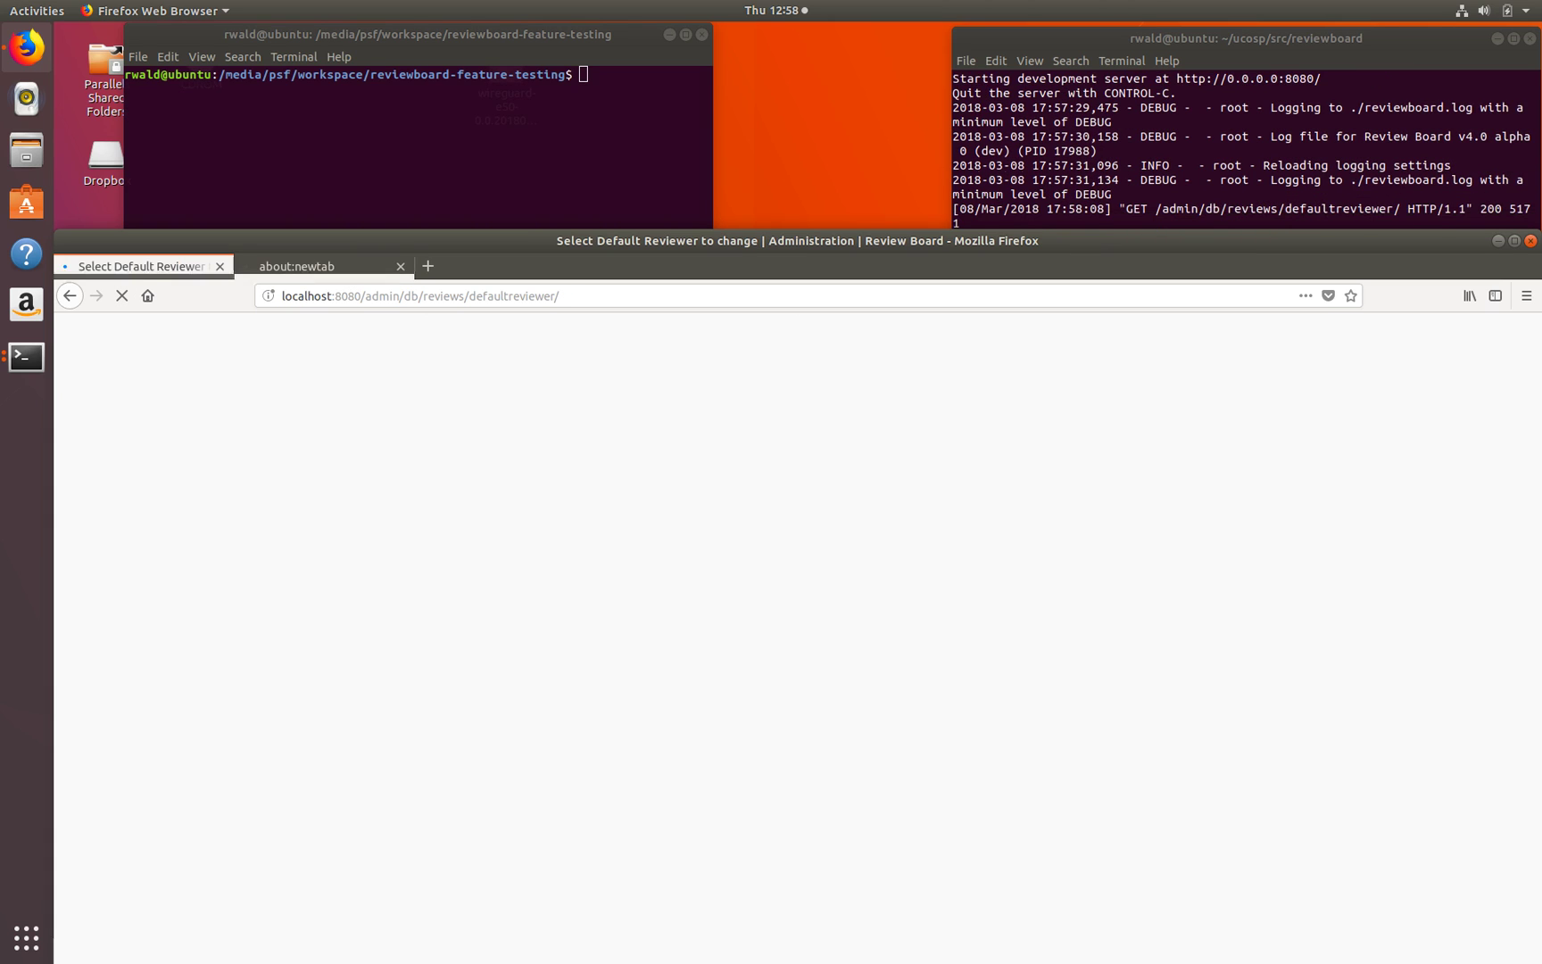
key("ctrl+l")
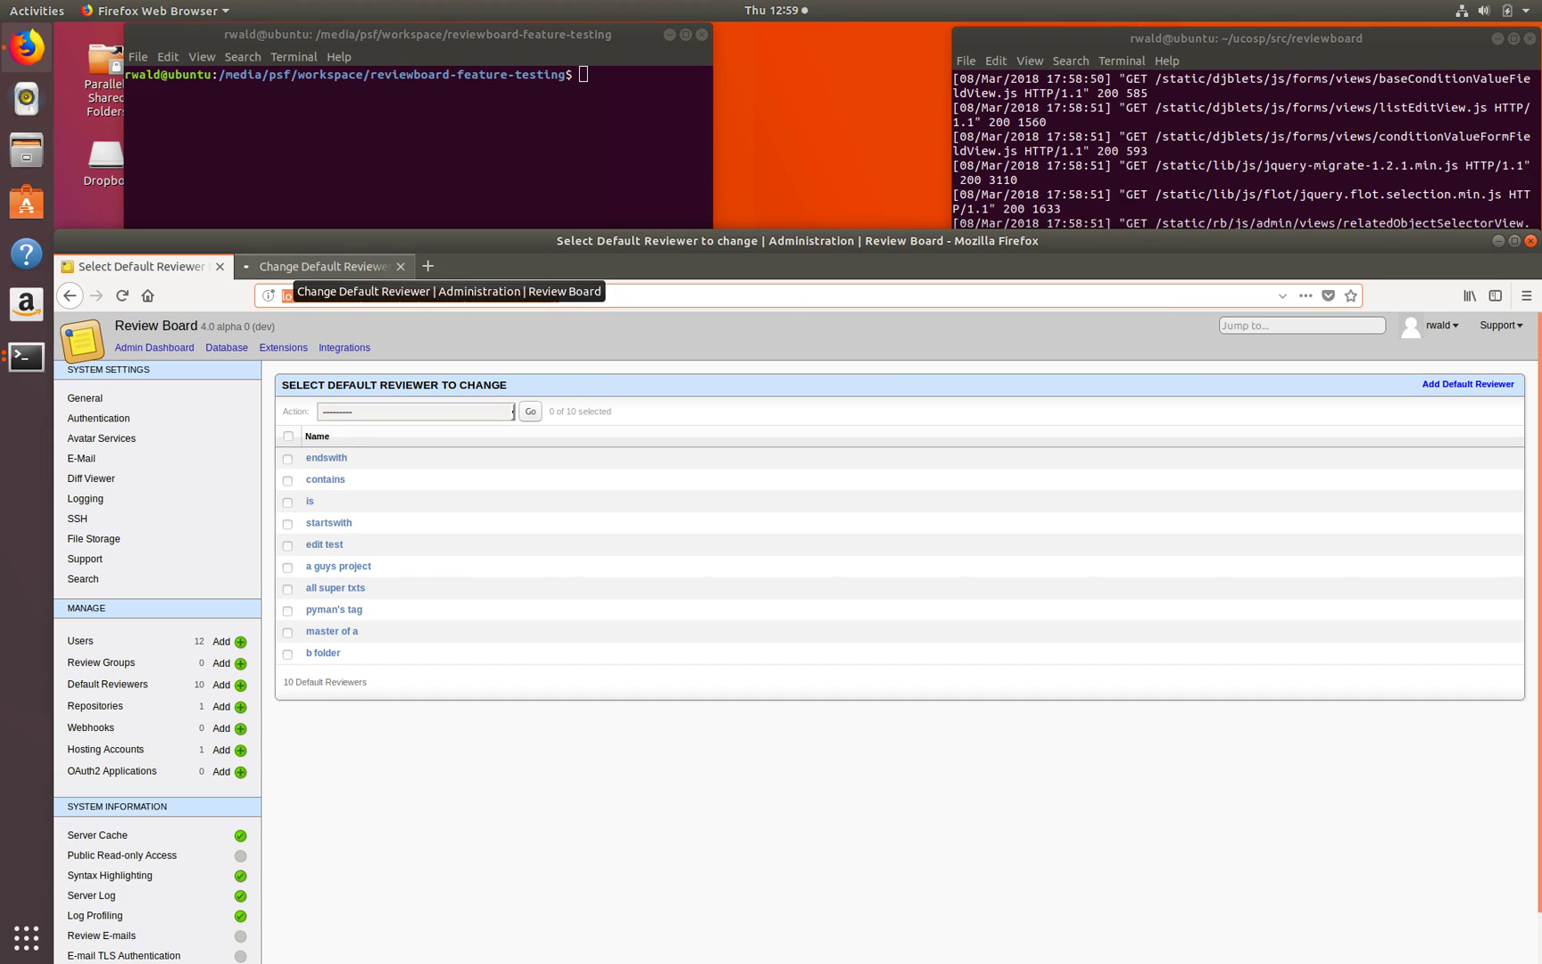
left_click(321, 266)
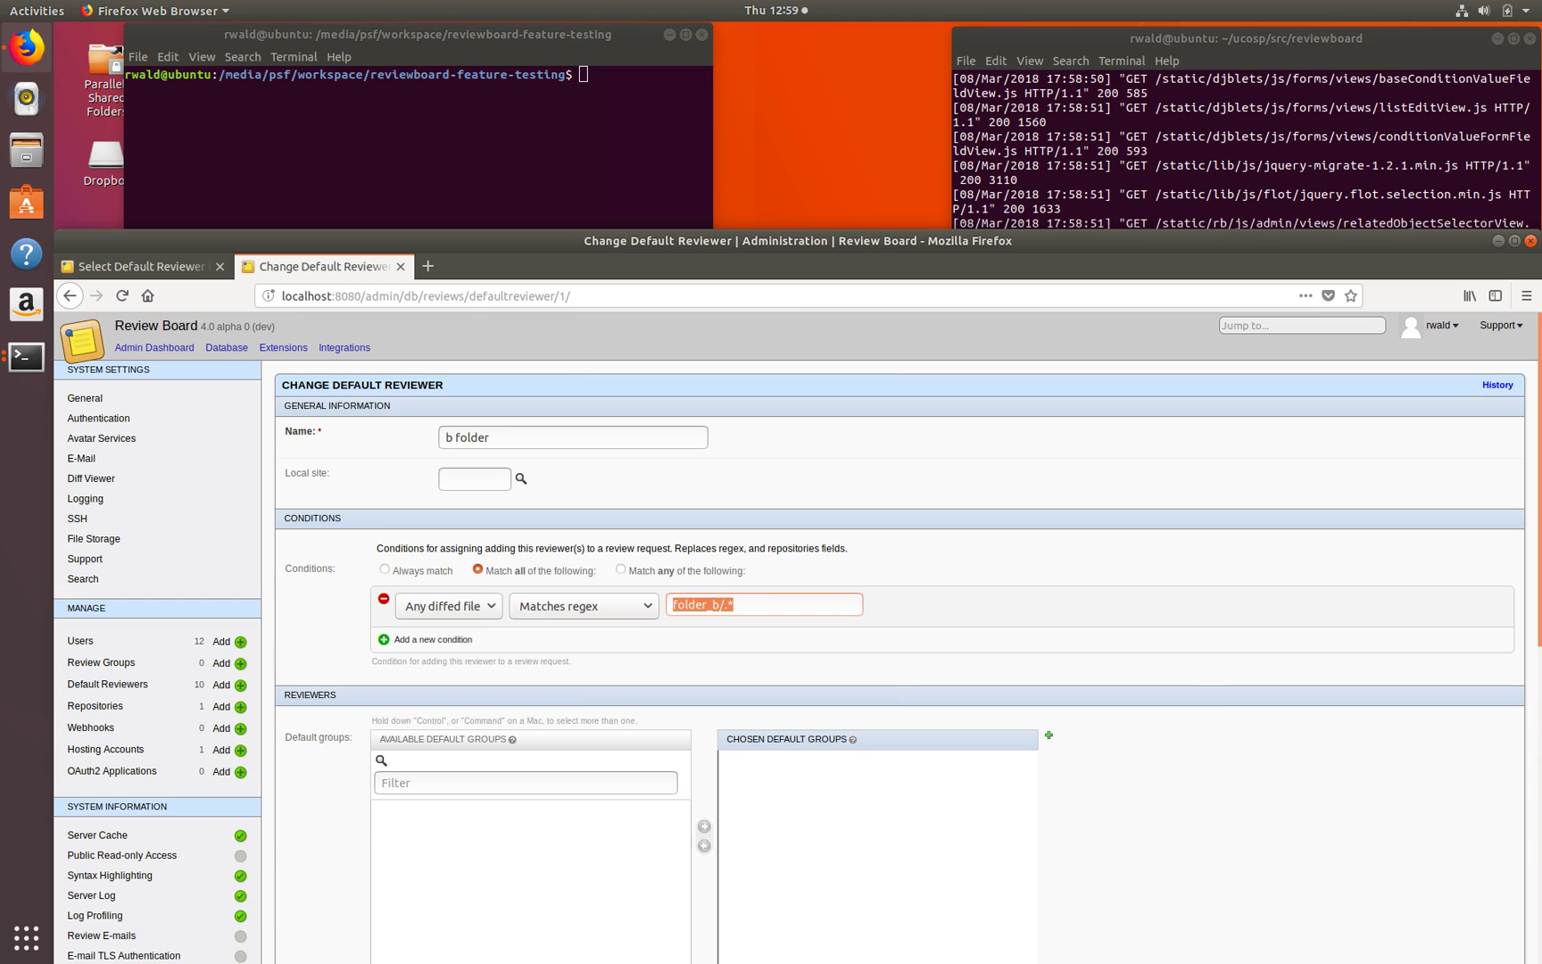
double_click(471, 437)
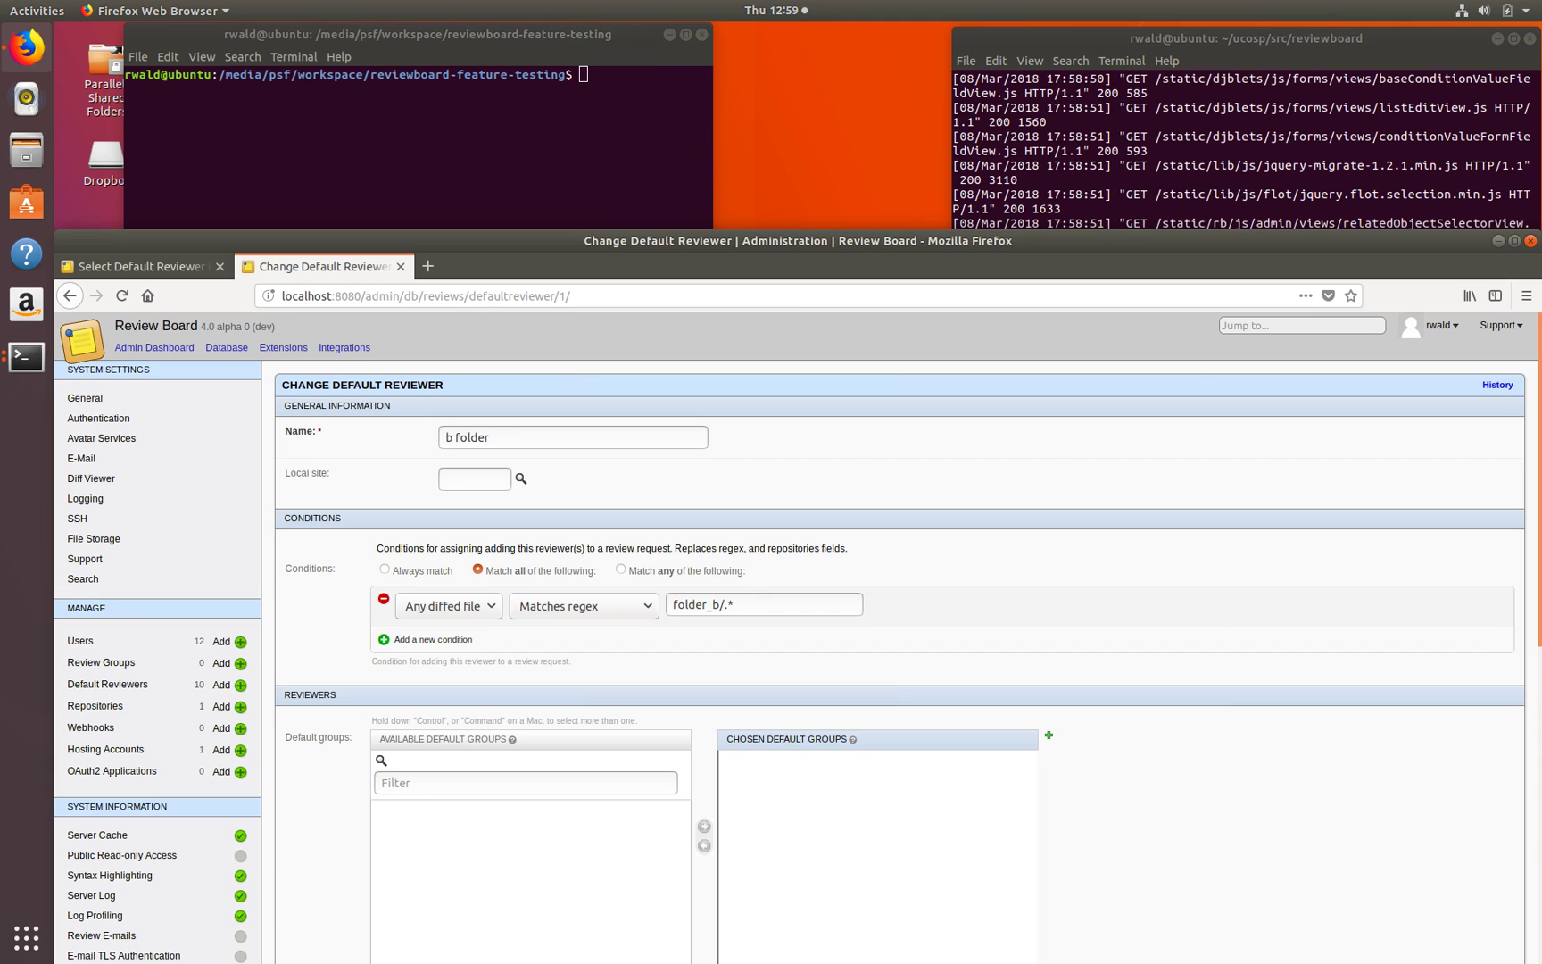
double_click(727, 605)
left_click(725, 605)
In the reviewboard-feature-testing terminal, run "rbt post --server localhost:8080 --repository reviewboard-feature-testing" and log in with the username and account password
key("alt+Tab")
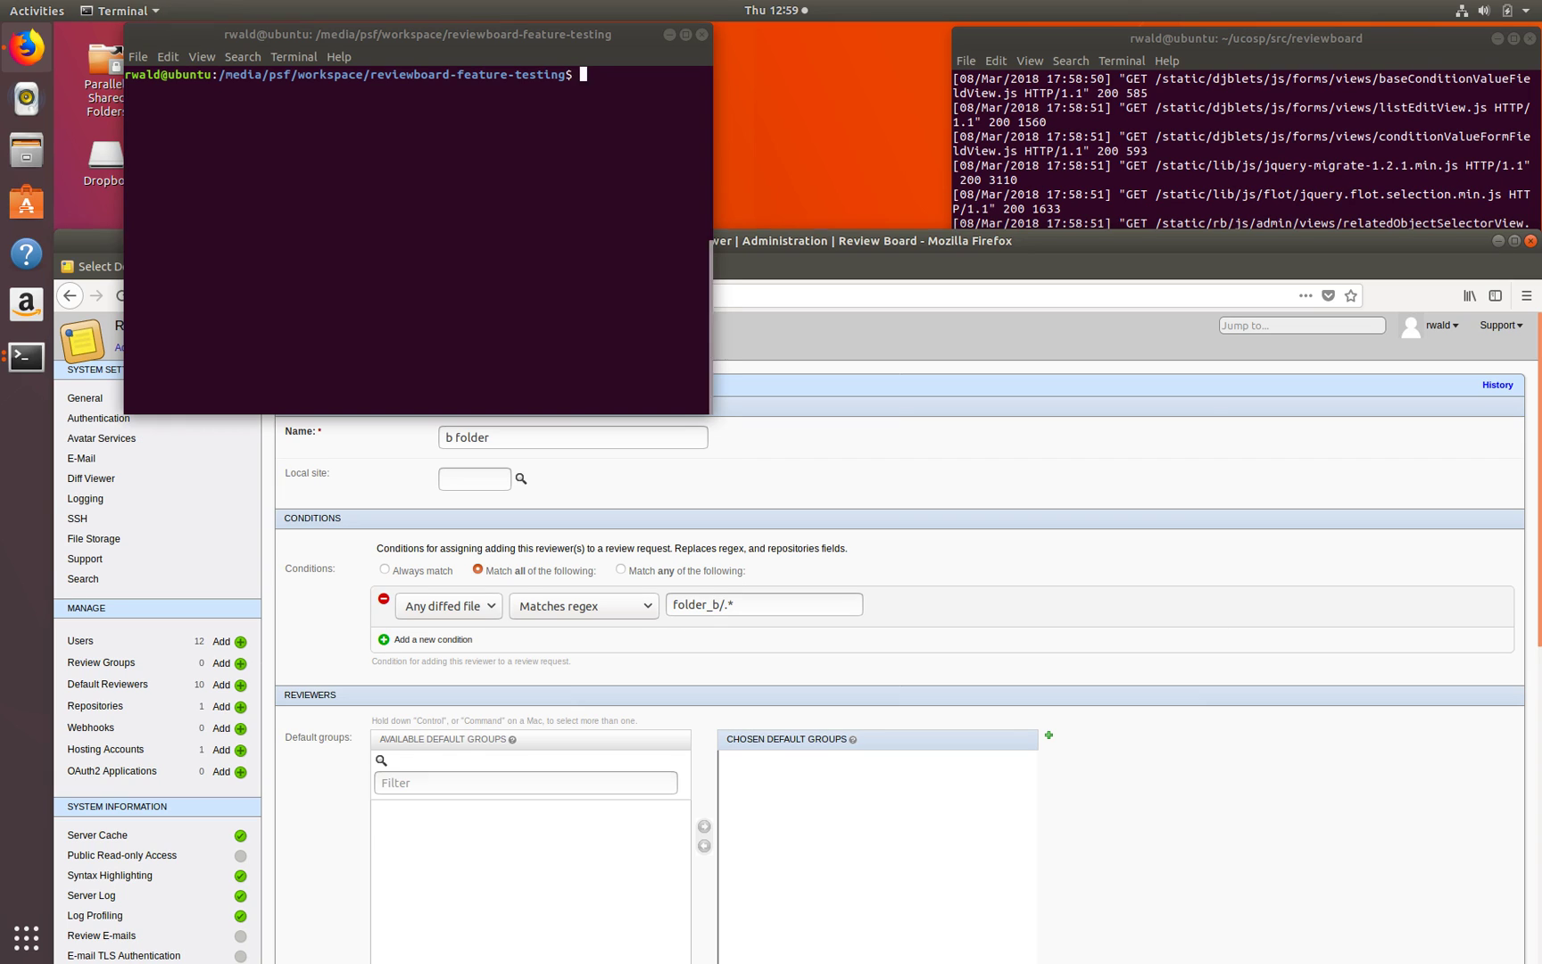
key("Up")
key("Return")
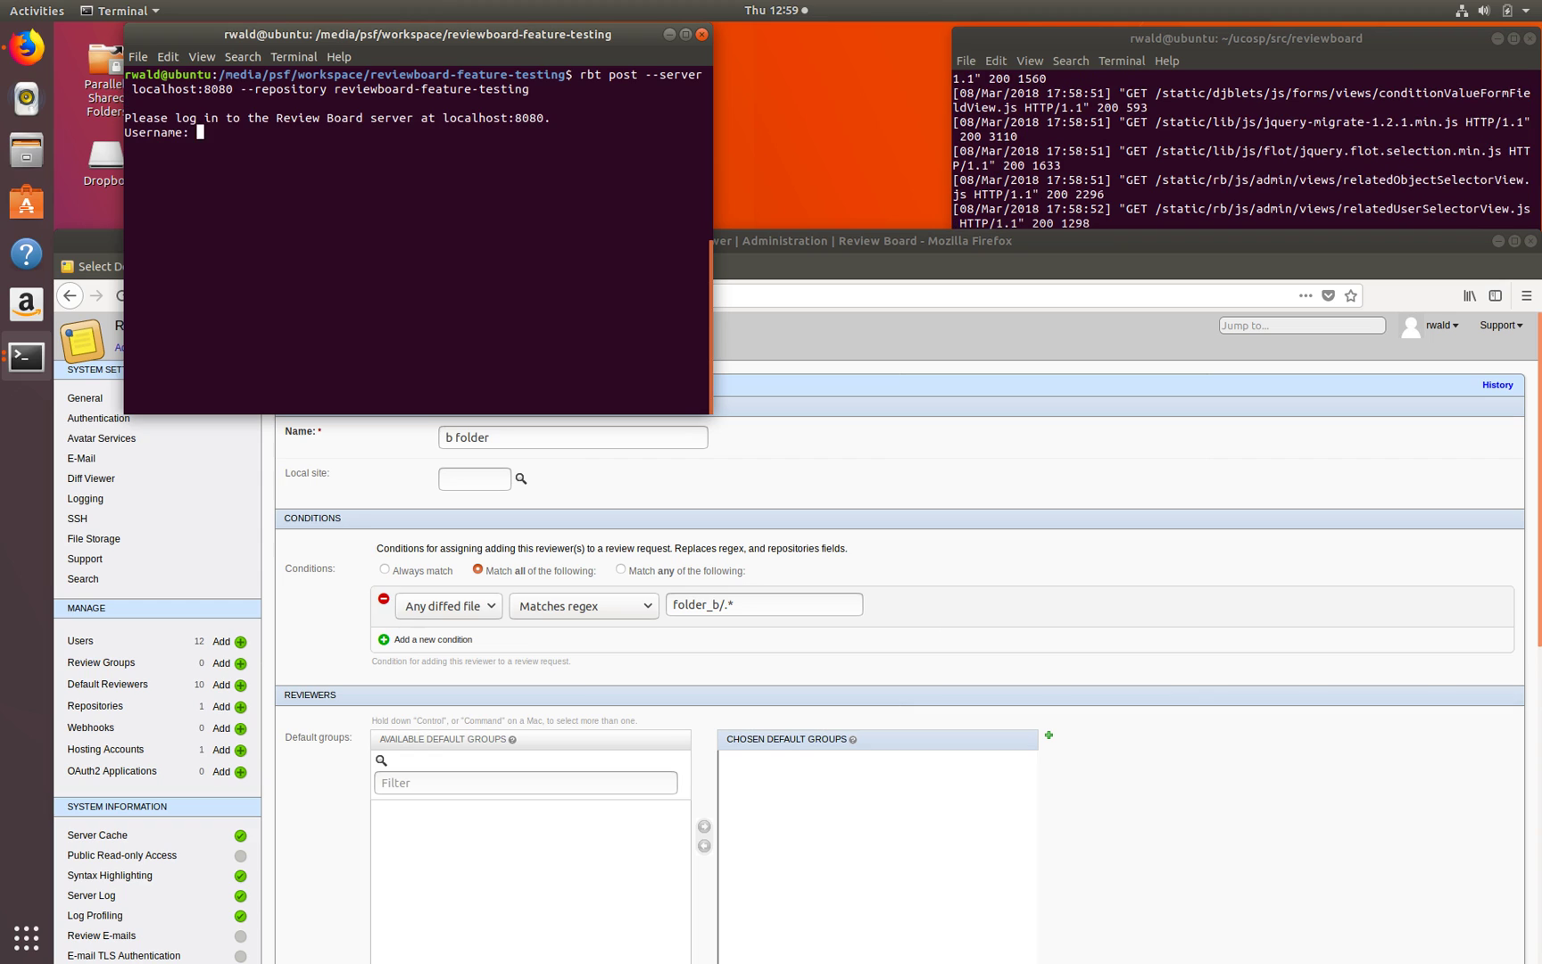
type("rwald")
key("Return")
key("Return")
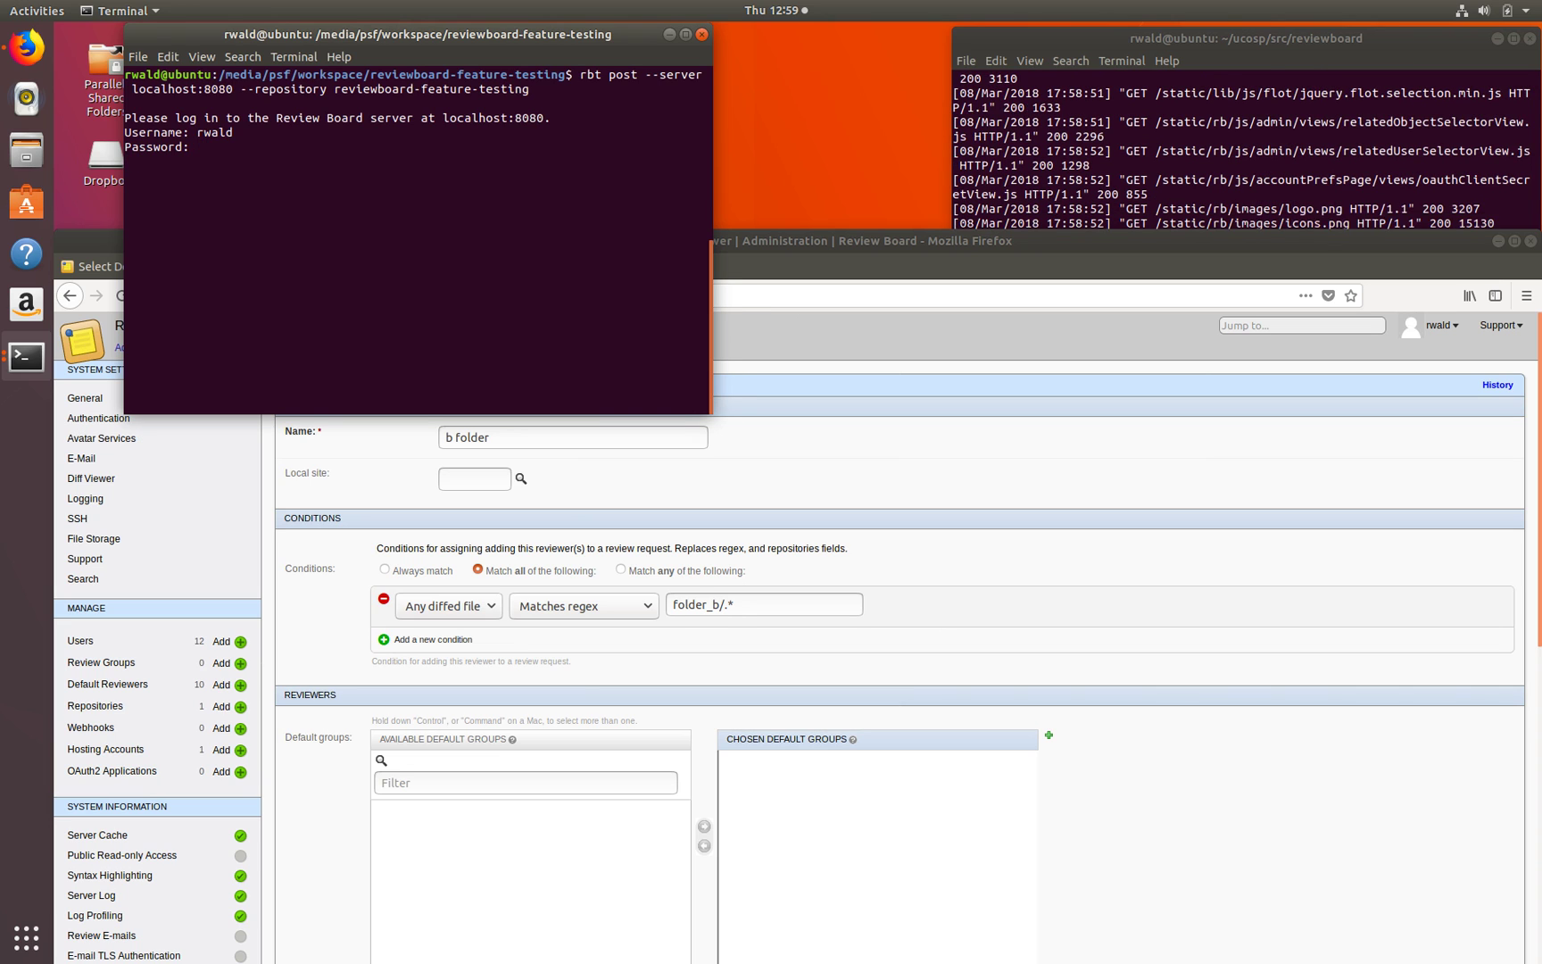
Copy the posted review request's link from the terminal and open localhost:8080/r/1/ in a new Firefox tab
key("alt+Tab")
left_click(427, 266)
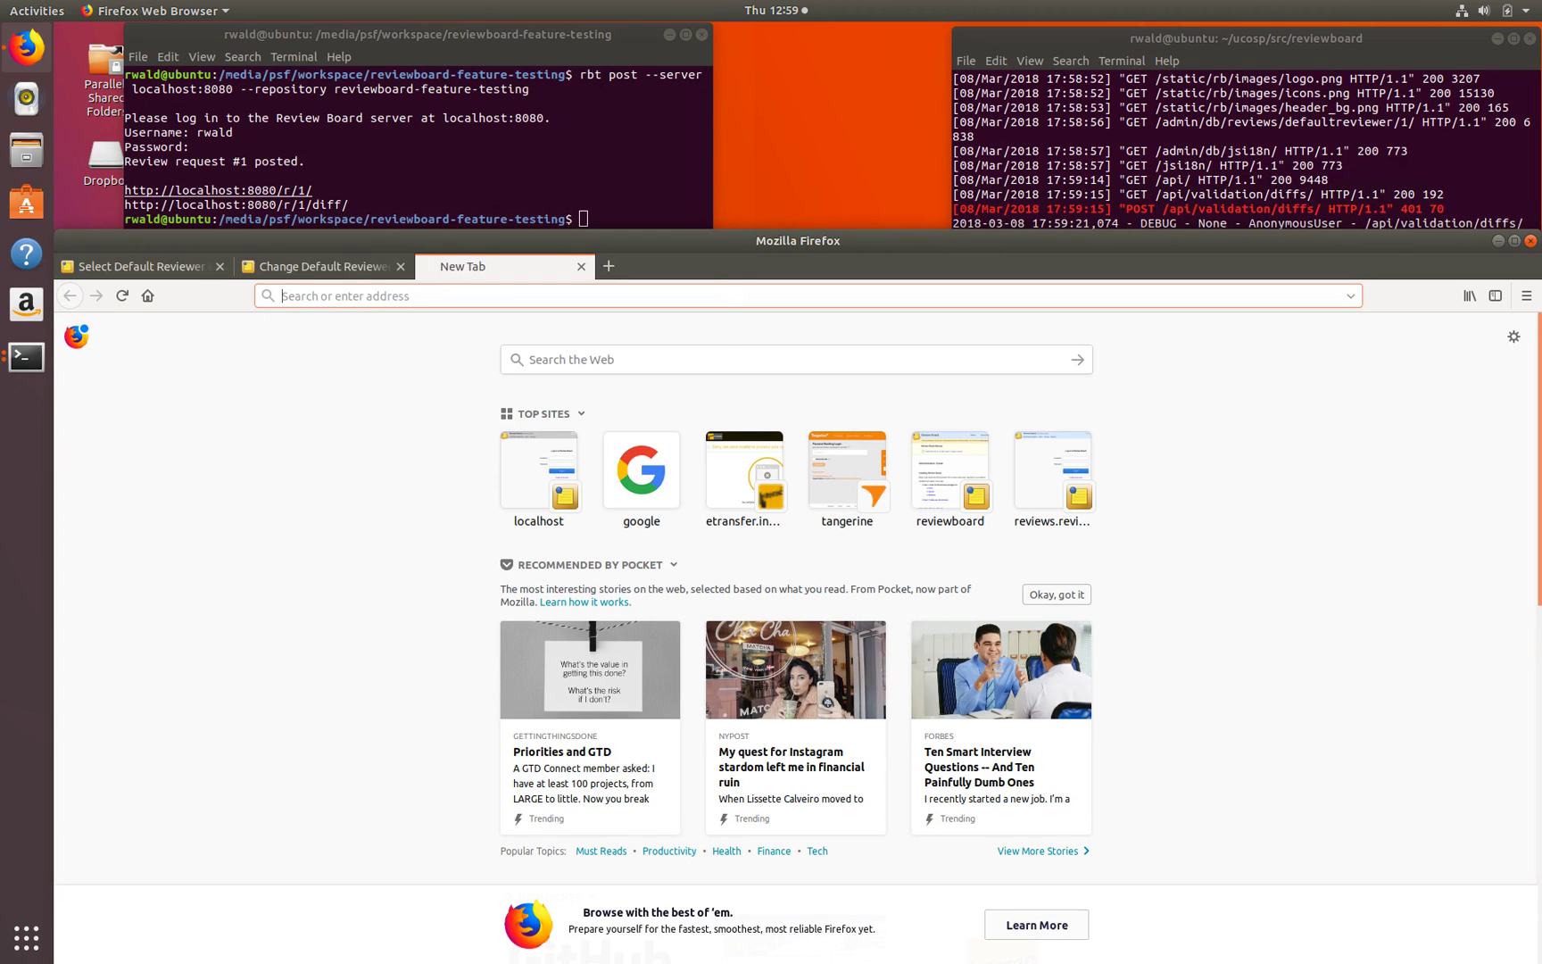
key("alt+Tab")
right_click(253, 195)
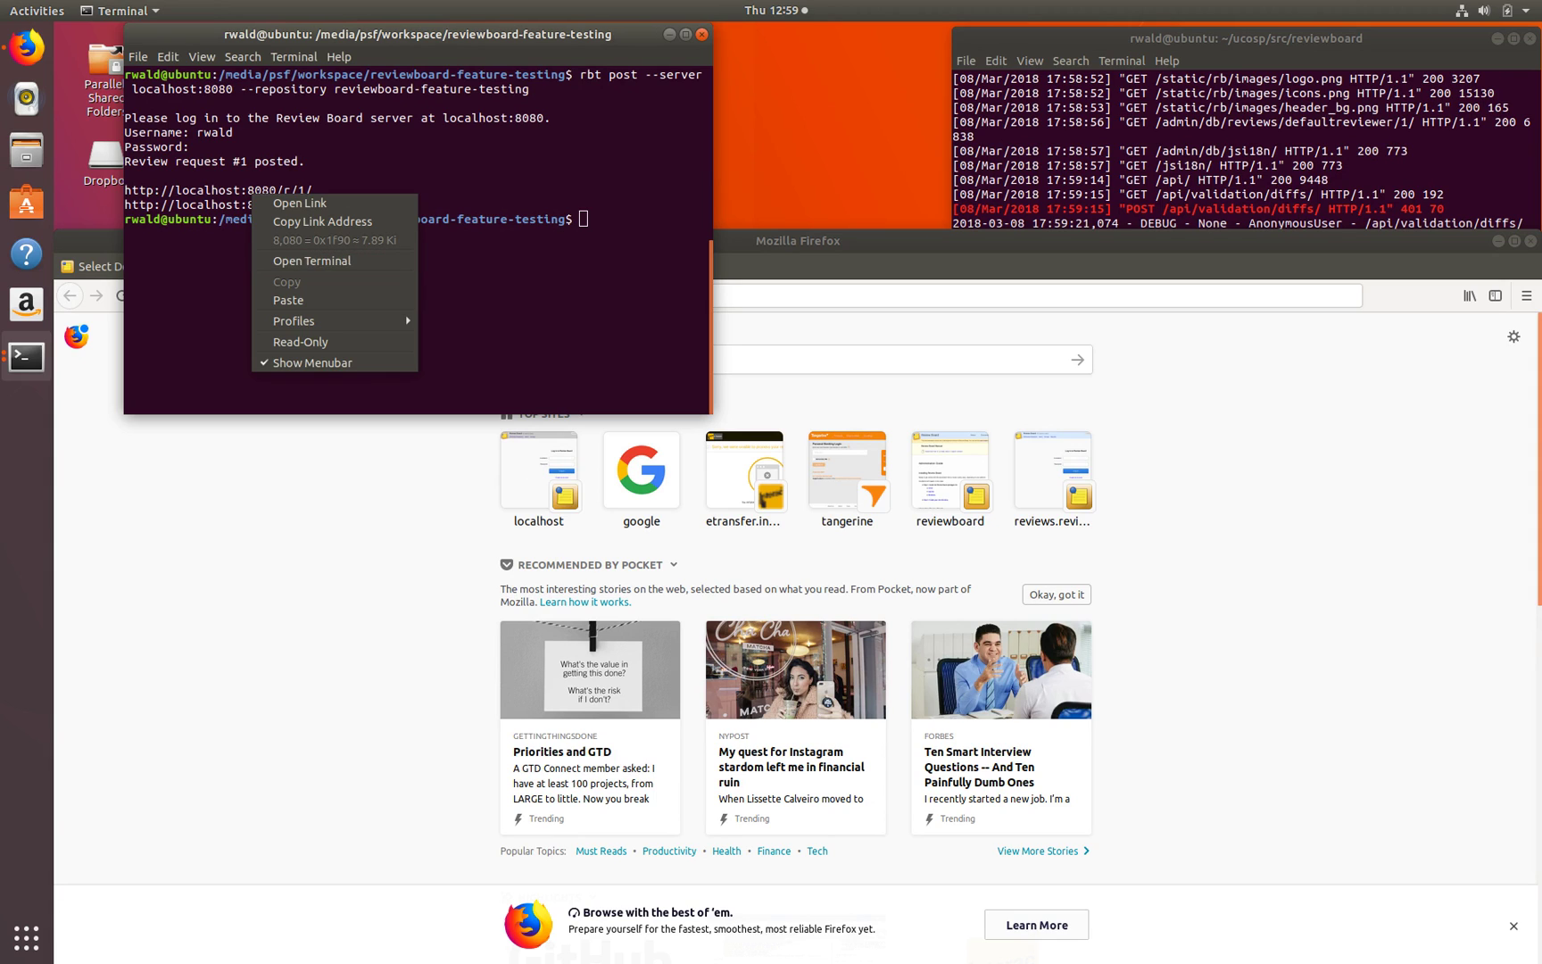
left_click(312, 221)
key("alt+Tab")
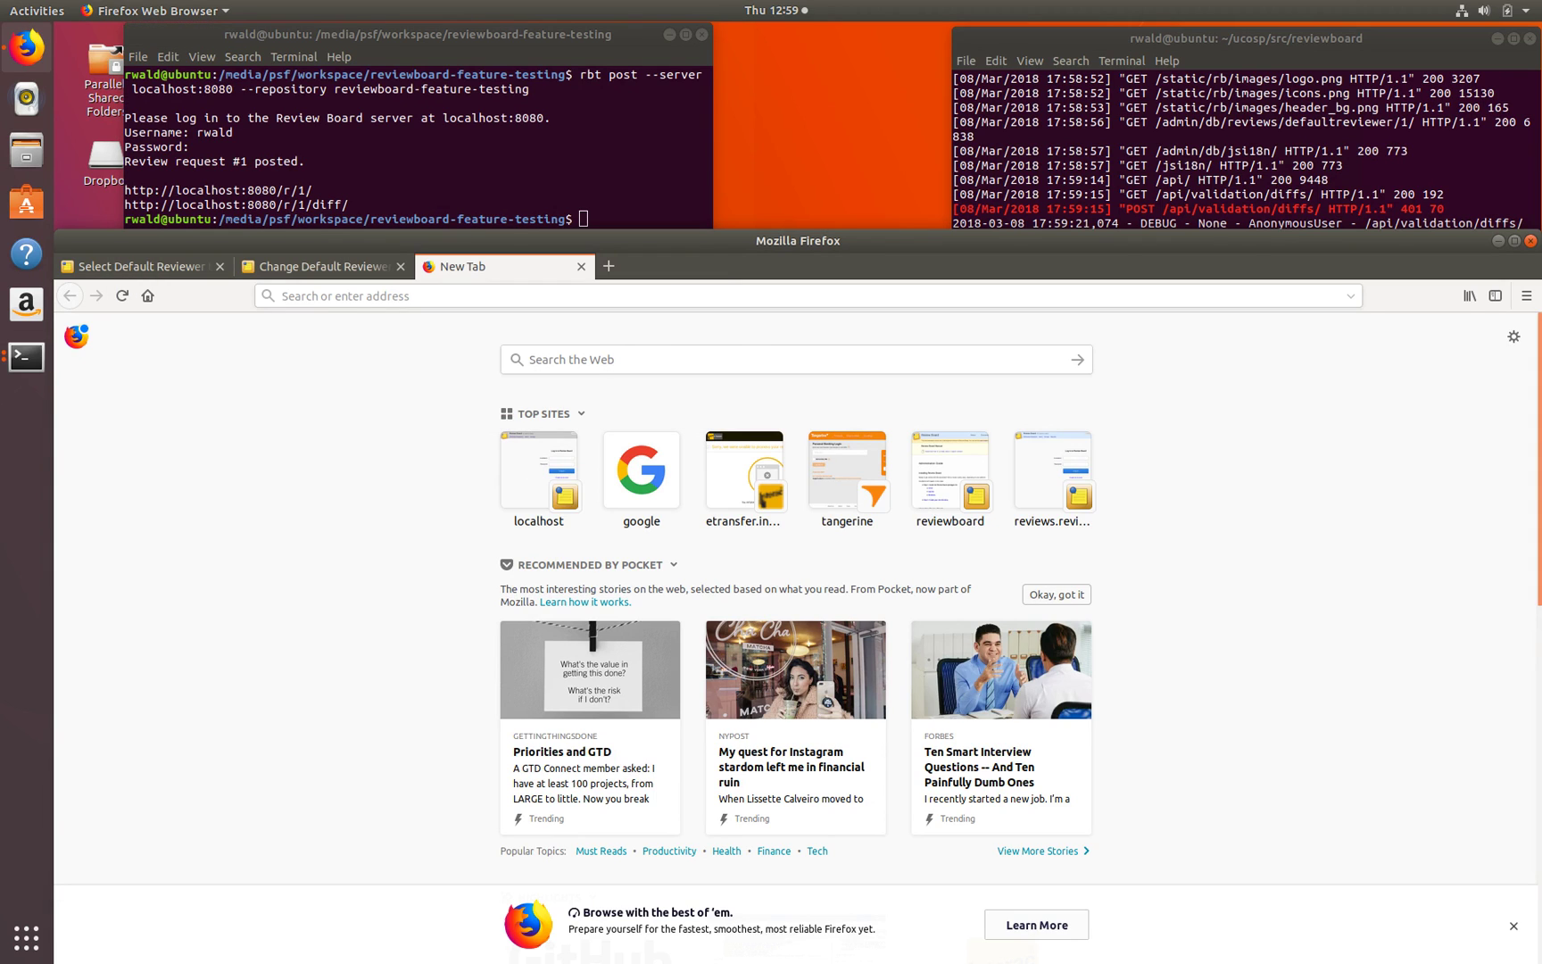
right_click(464, 295)
left_click(500, 376)
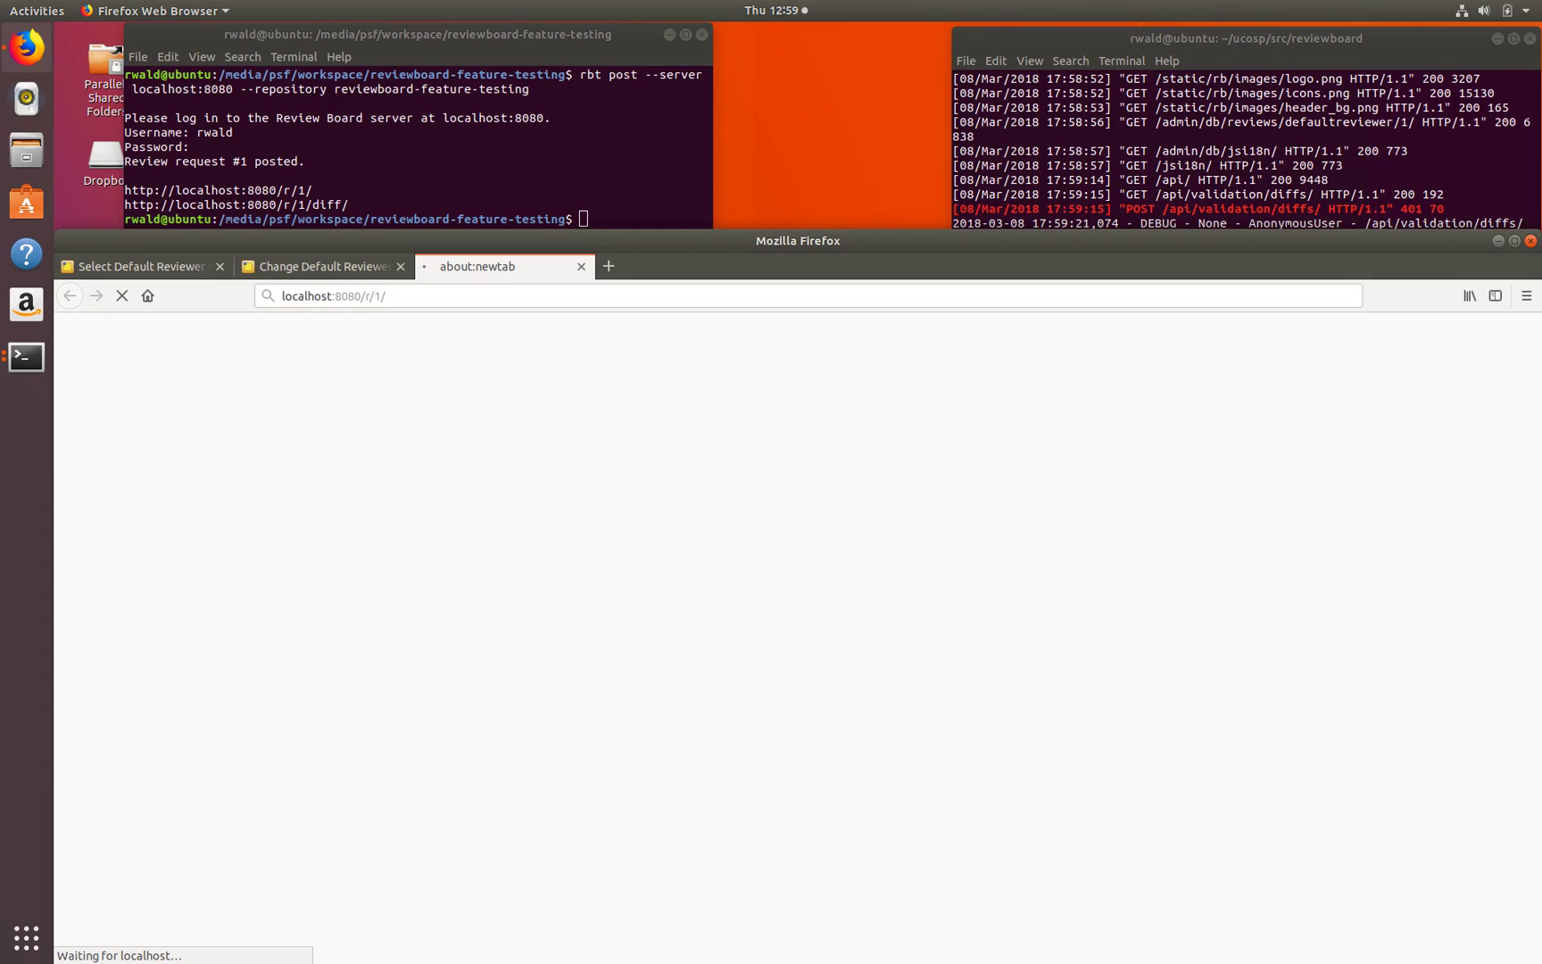